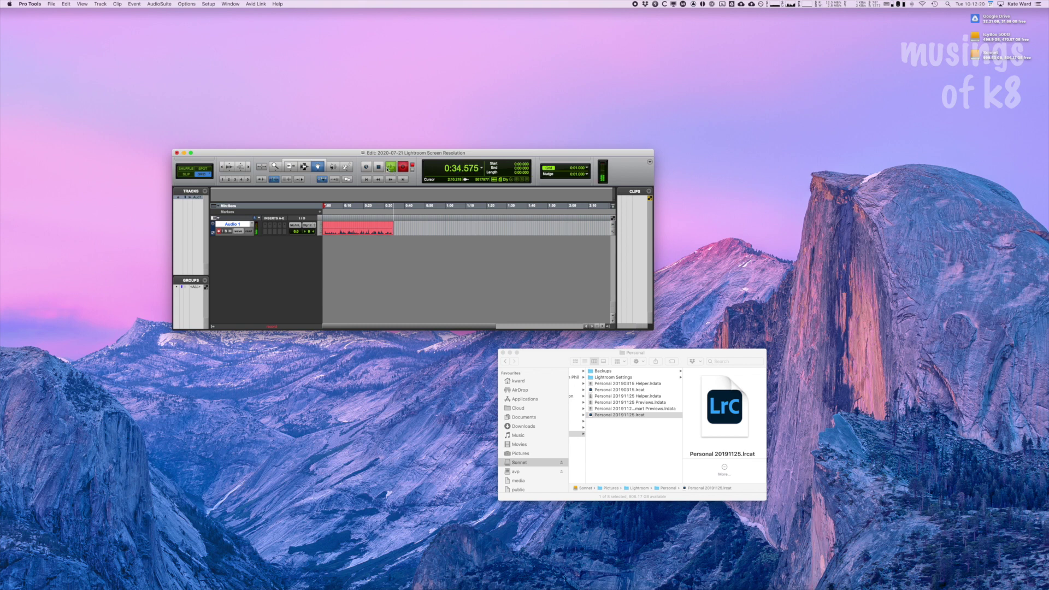
pyautogui.click(9, 4)
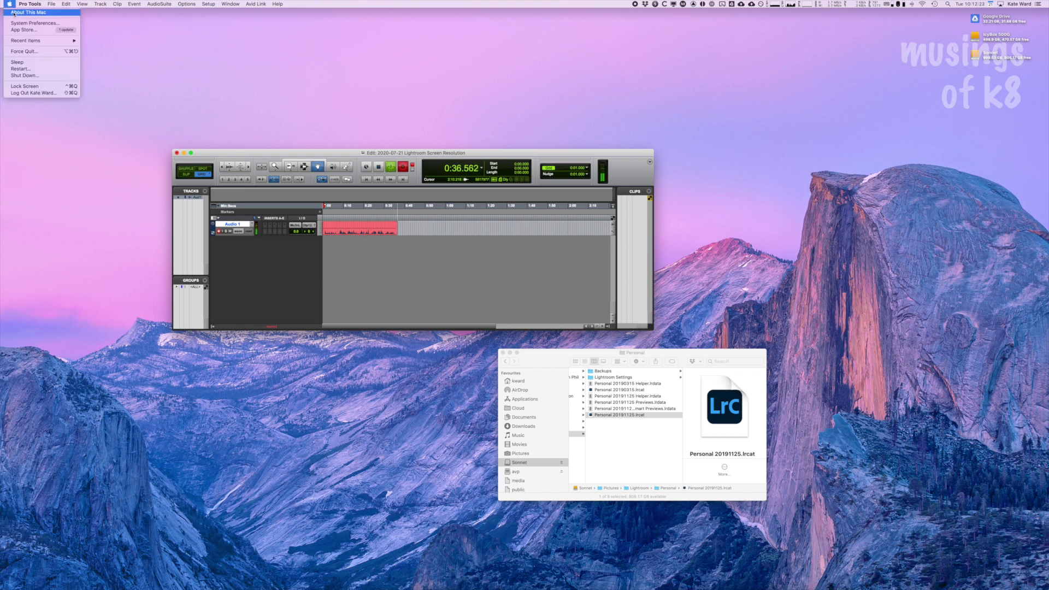
pyautogui.click(27, 12)
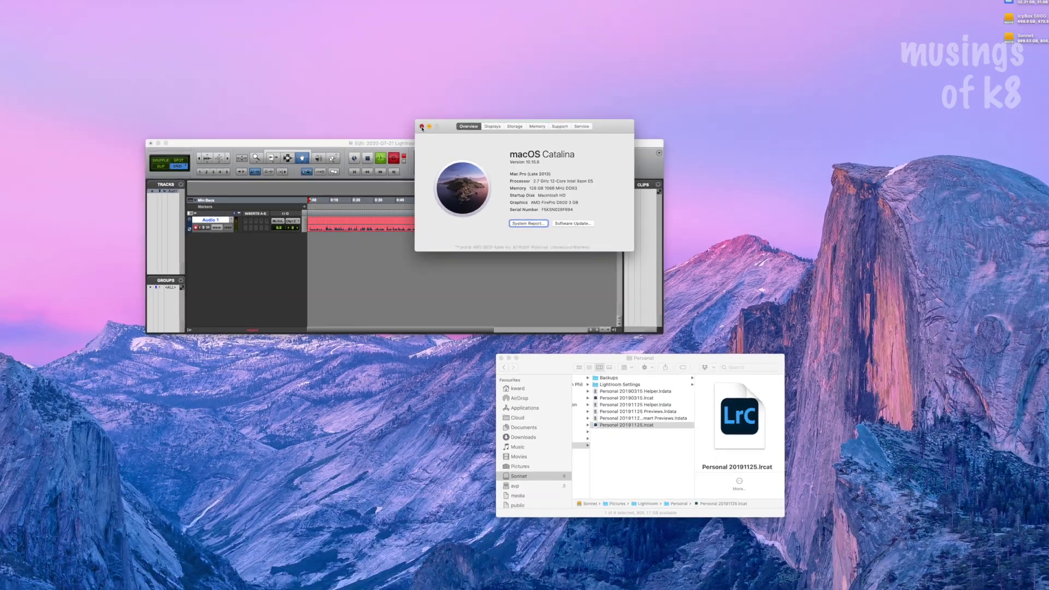
pyautogui.press('super+w')
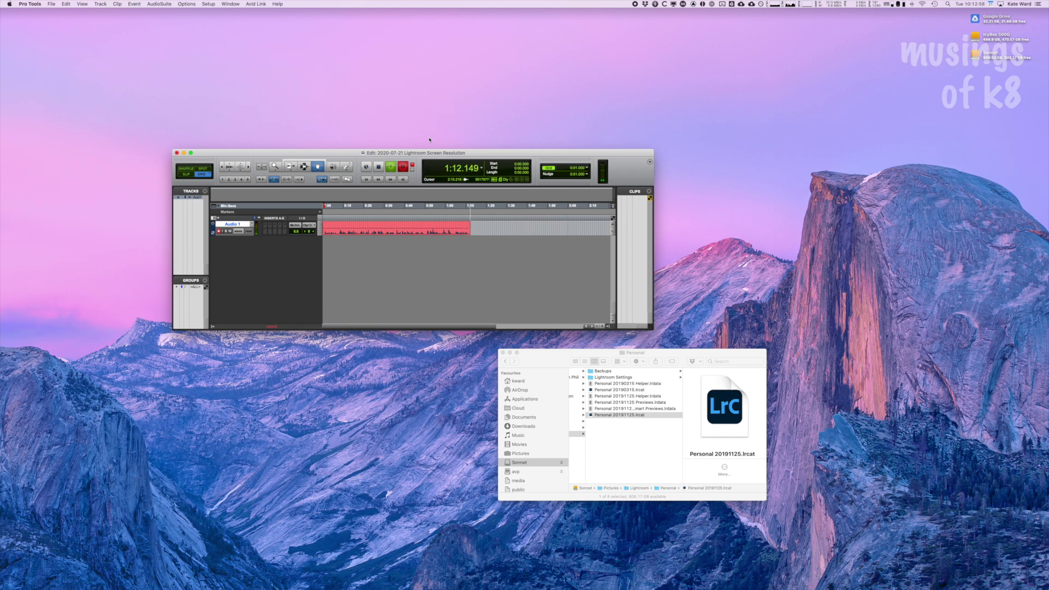
# Find Displays via the launcher and set the PA329 scaled resolution to look like 3008 × 1692.
pyautogui.hotkey('alt', 'space')
pyautogui.write('disp')
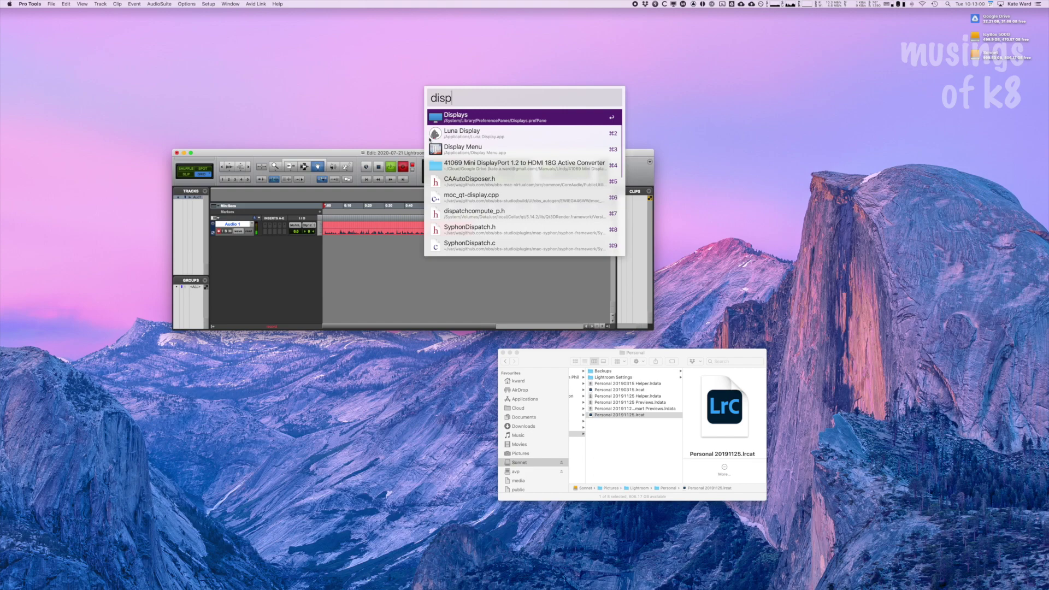
pyautogui.press('Return')
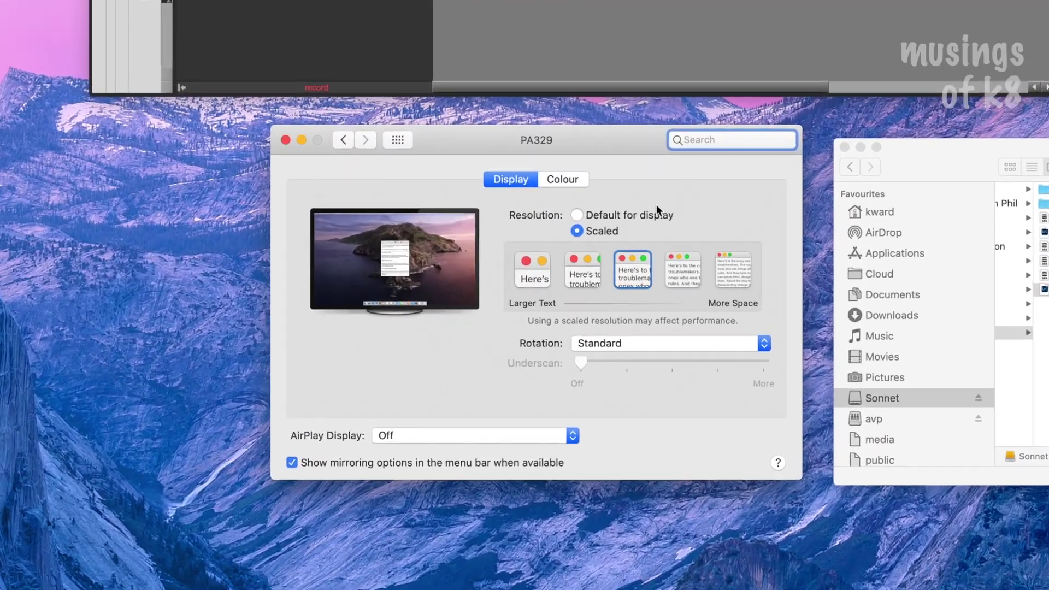
pyautogui.moveTo(647, 260)
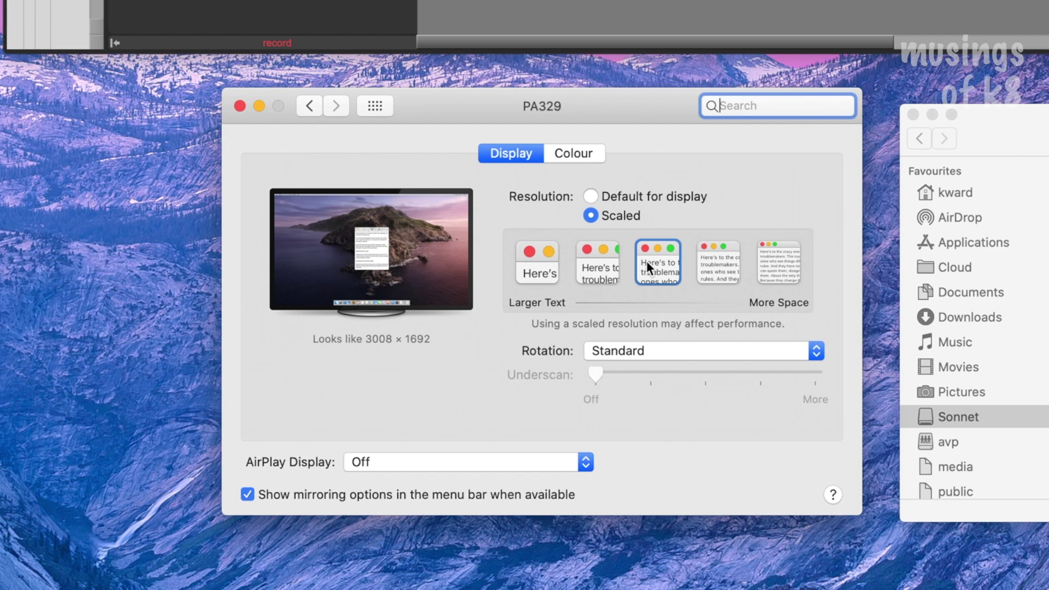
pyautogui.moveTo(614, 261)
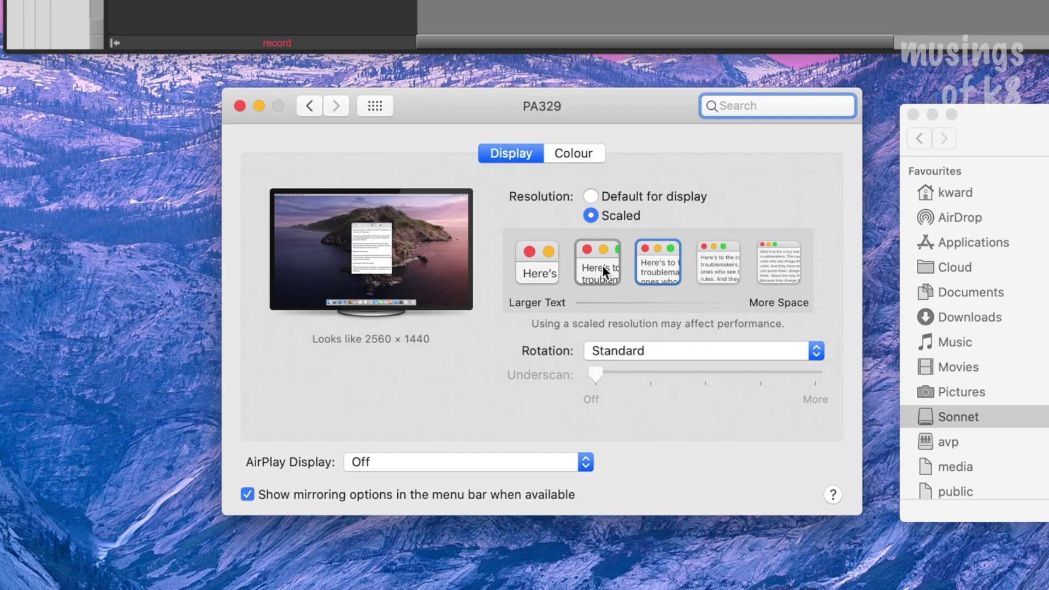
pyautogui.moveTo(787, 263)
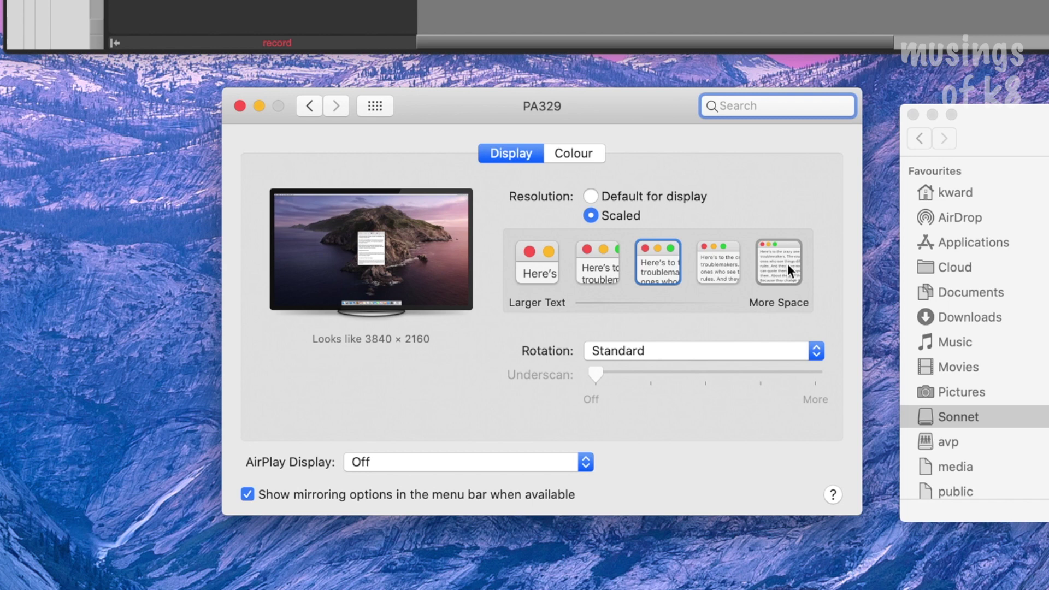
pyautogui.click(636, 261)
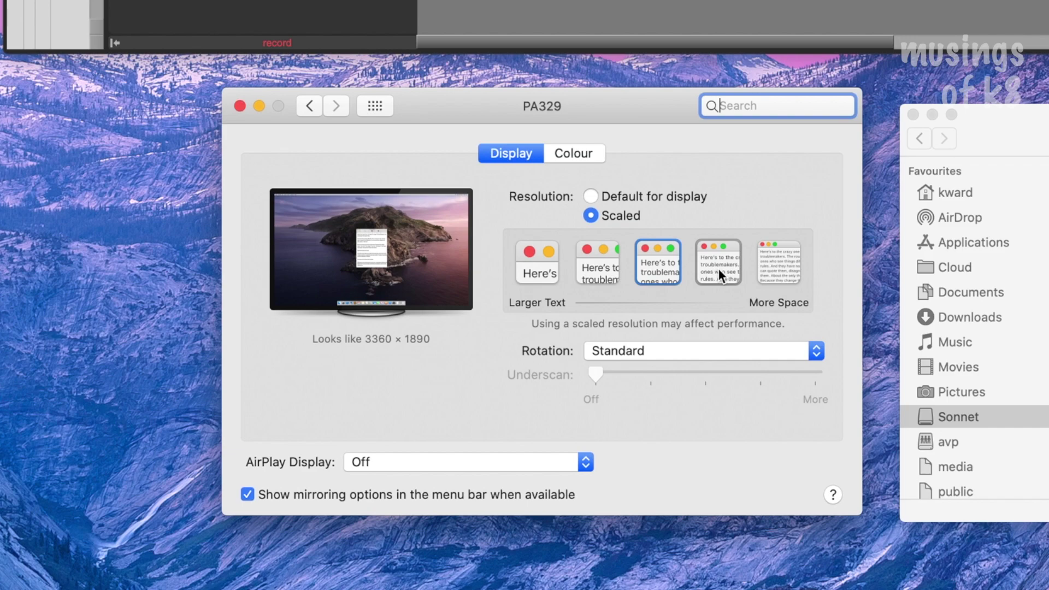
# Switch to Lightroom Classic and view the five Previous Import photos in the Library grid.
pyautogui.press('super+Tab')
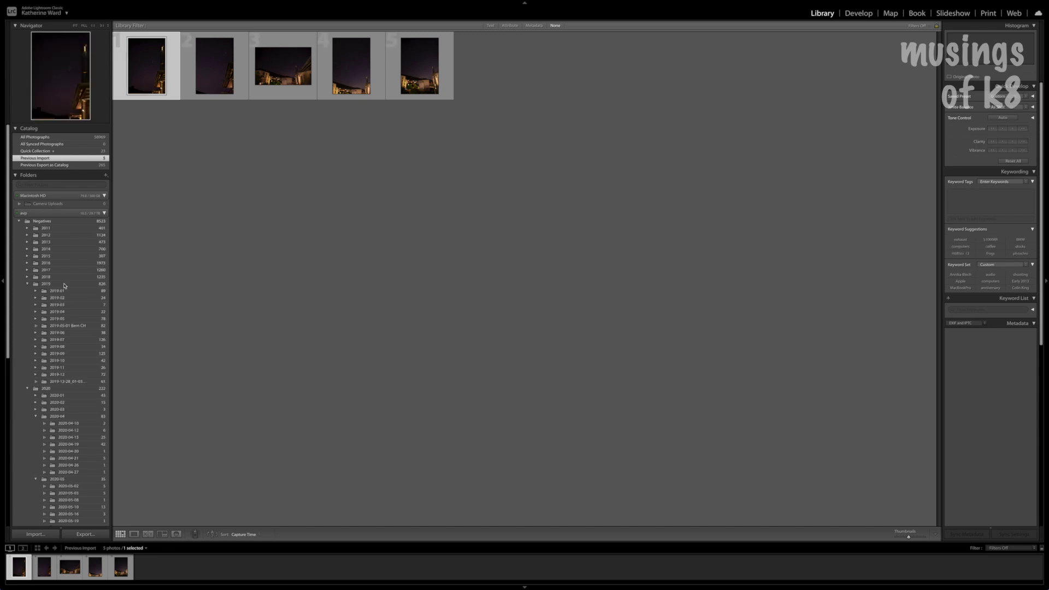
pyautogui.scroll(-10, 47, 411)
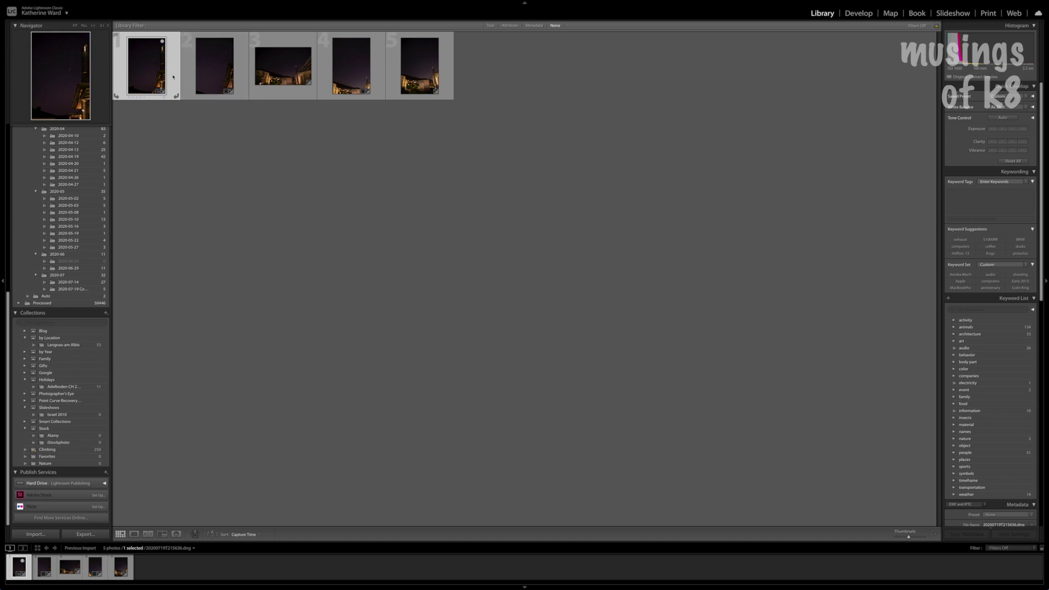
# View 20200719T215636.dng in Loupe, review its Metadata panel, then switch to Develop with D.
pyautogui.doubleClick(173, 77)
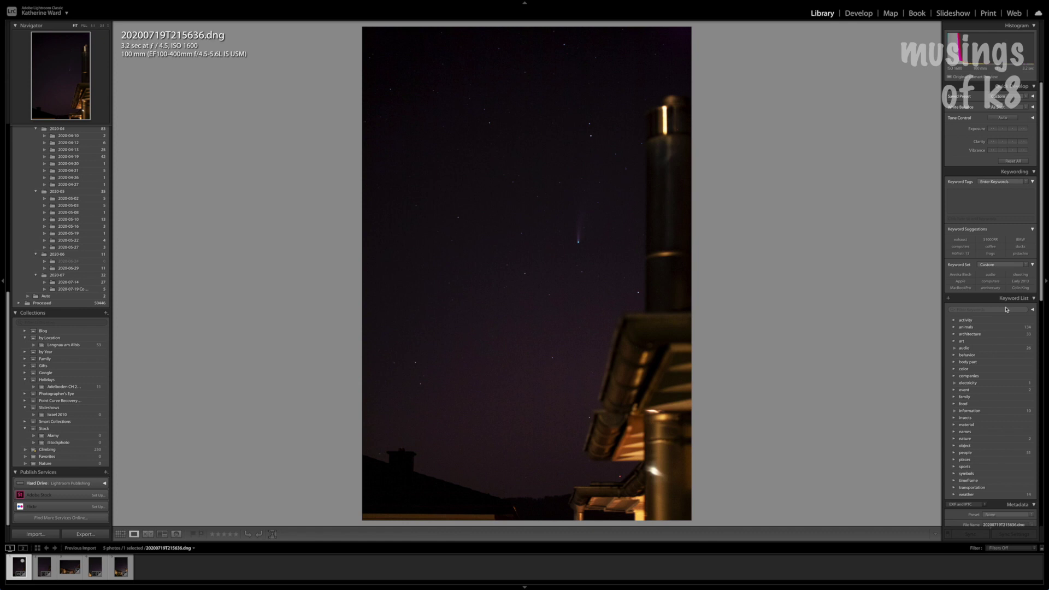
pyautogui.scroll(-3, 1006, 309)
pyautogui.scroll(-6, 1006, 309)
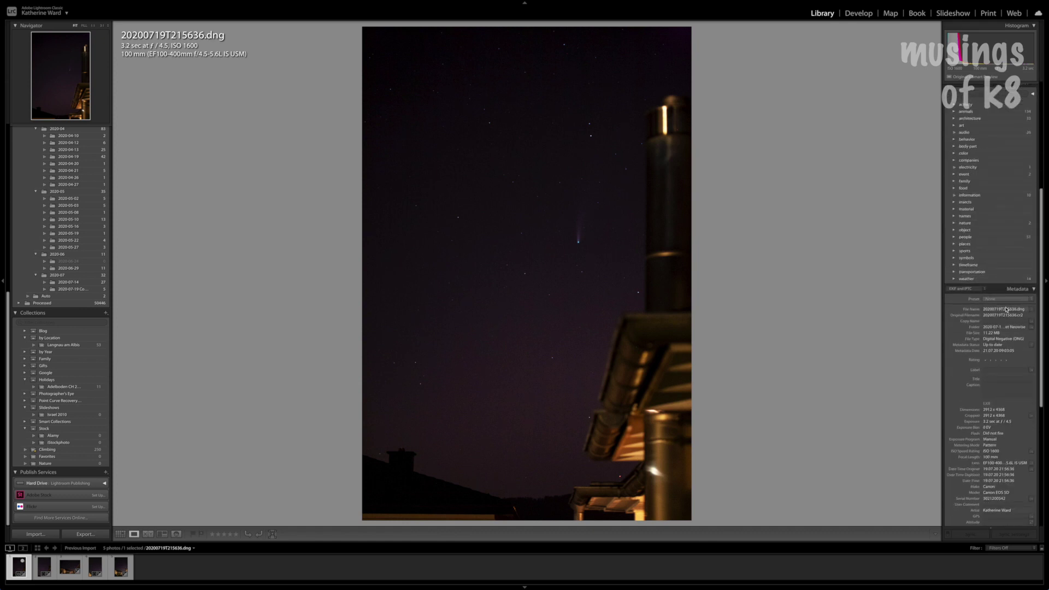
pyautogui.scroll(-10, 1007, 309)
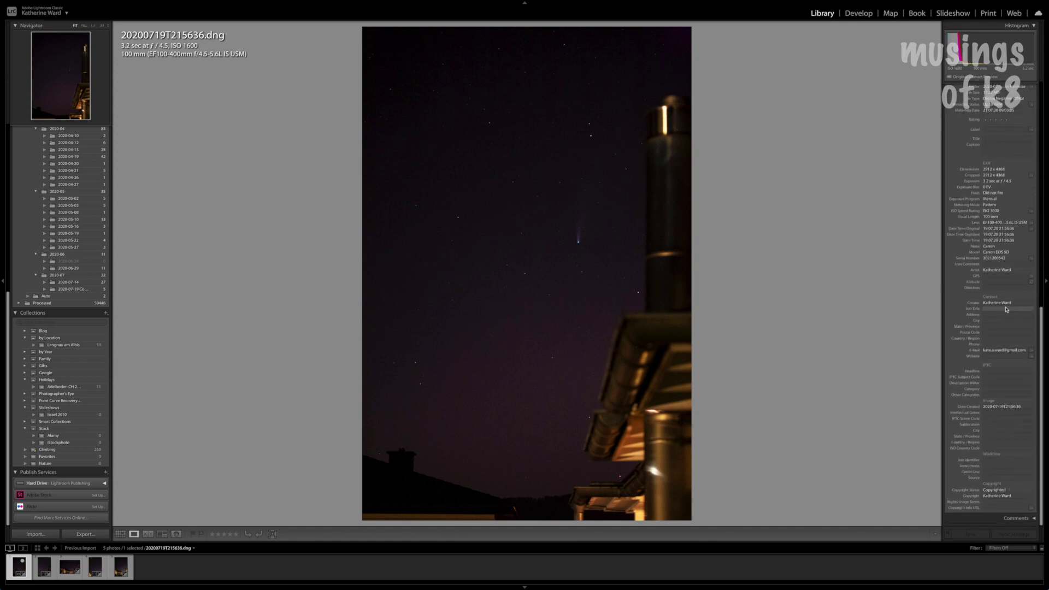
pyautogui.scroll(15, 1006, 309)
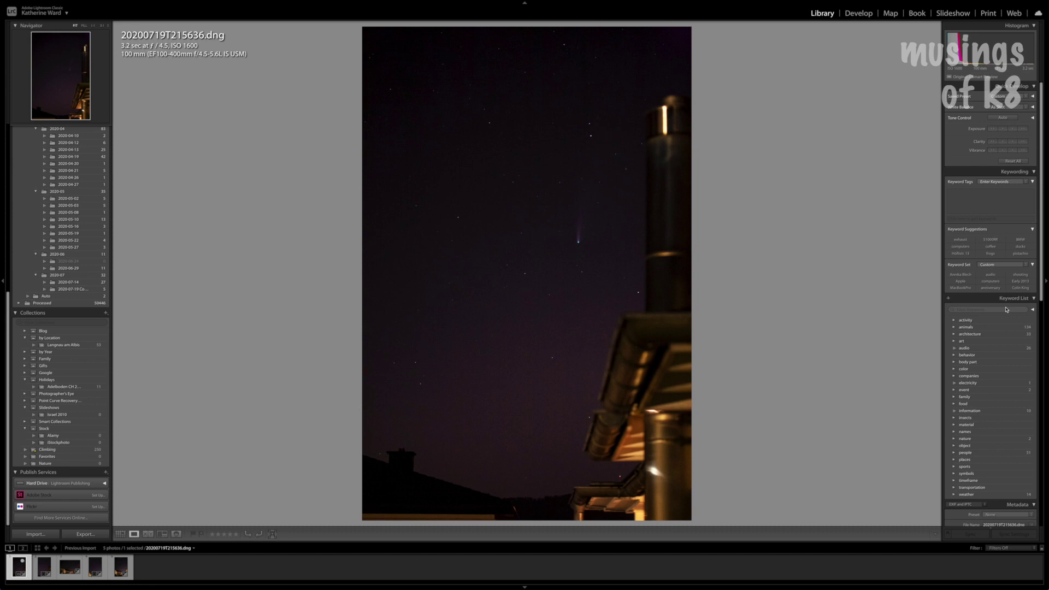
pyautogui.scroll(2, 1007, 309)
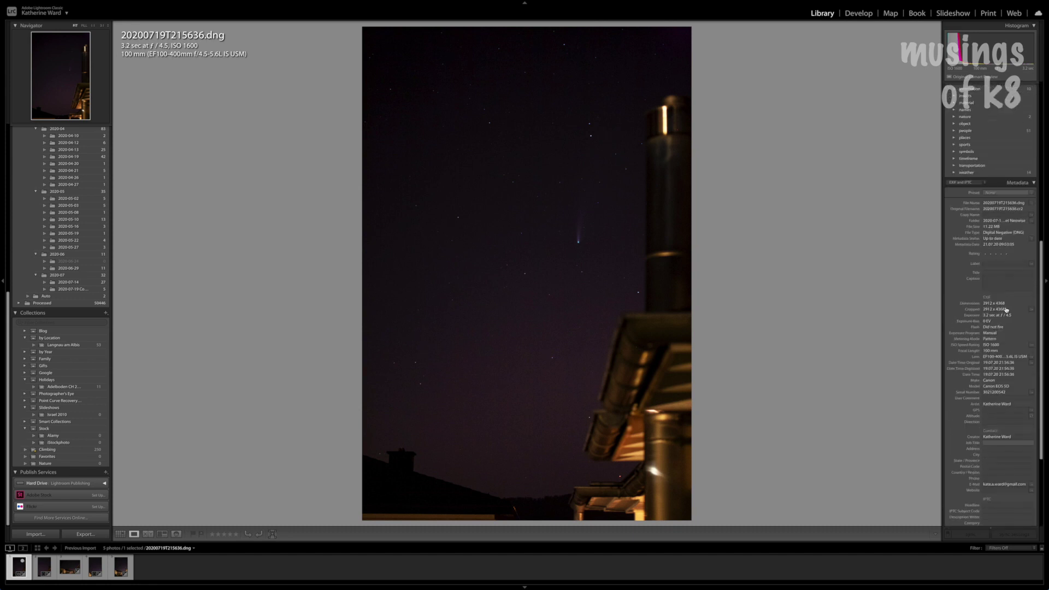
pyautogui.scroll(-2, 1006, 309)
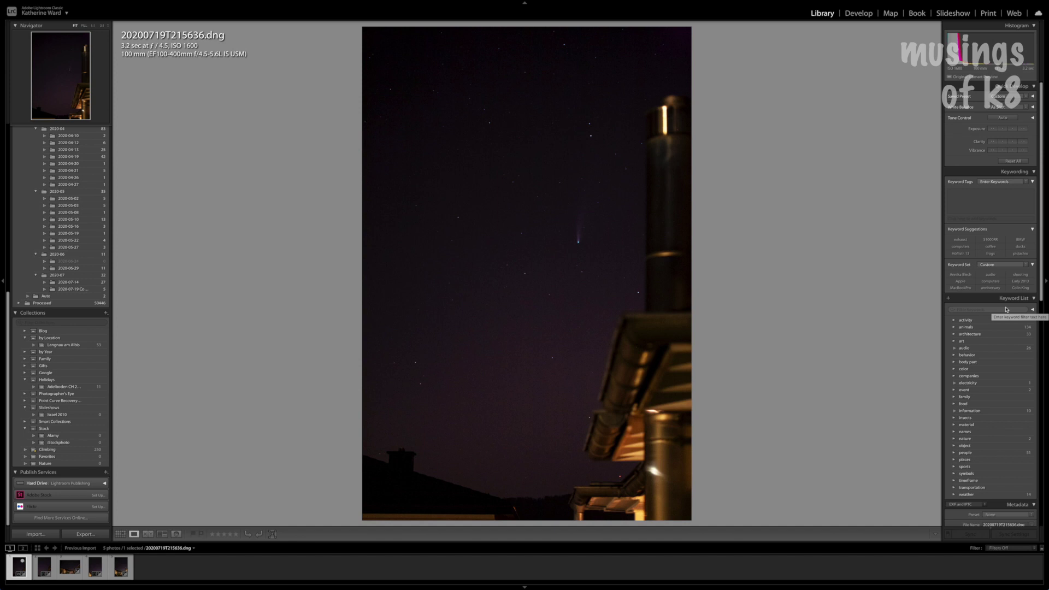
pyautogui.press('d')
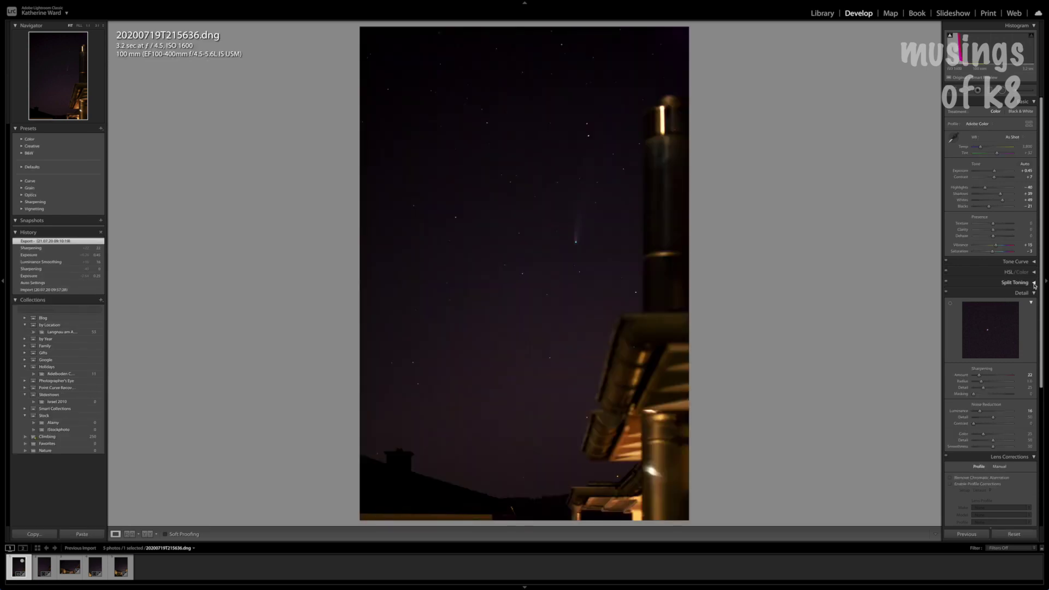
pyautogui.click(1034, 284)
pyautogui.click(1033, 283)
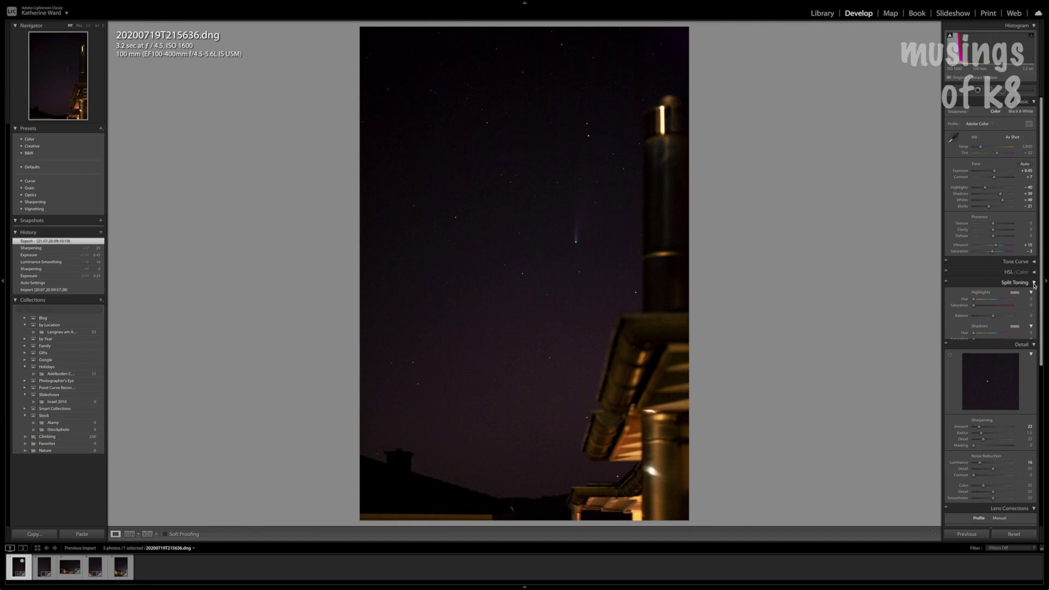
pyautogui.click(1033, 273)
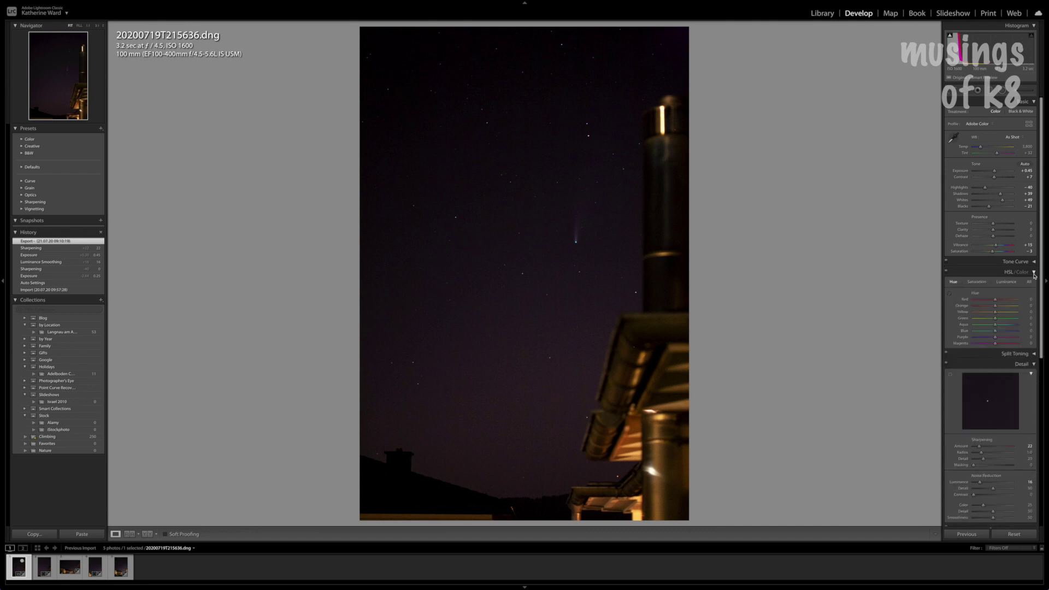
pyautogui.click(1033, 262)
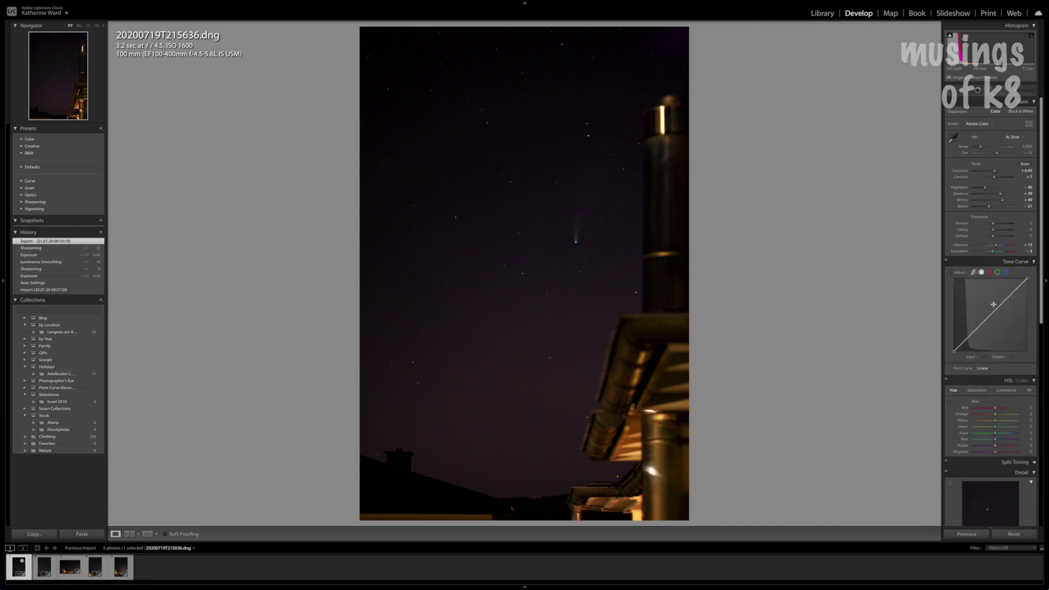
pyautogui.scroll(-5, 992, 304)
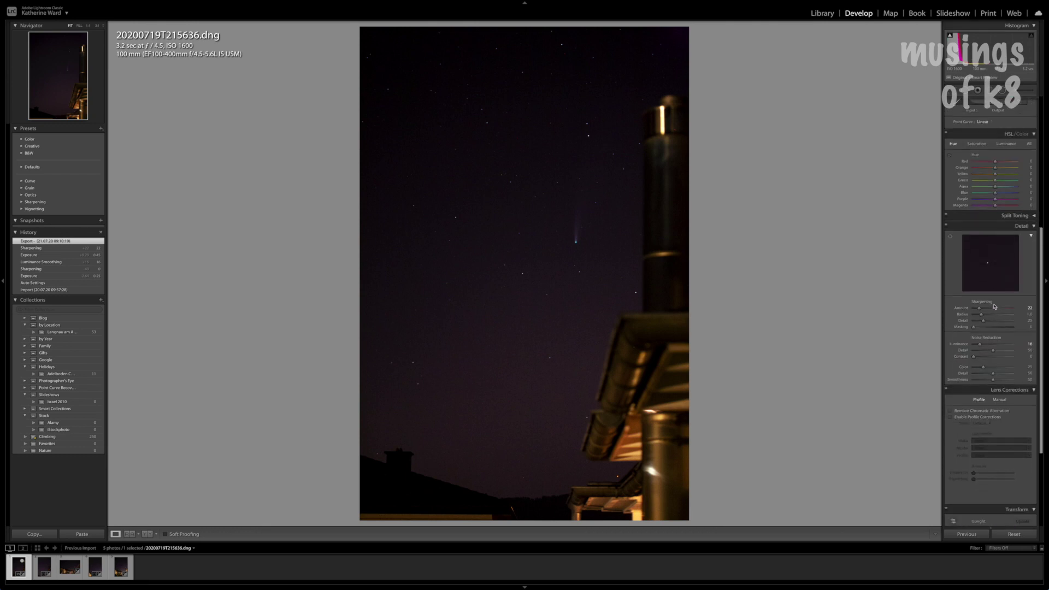
pyautogui.scroll(5, 994, 306)
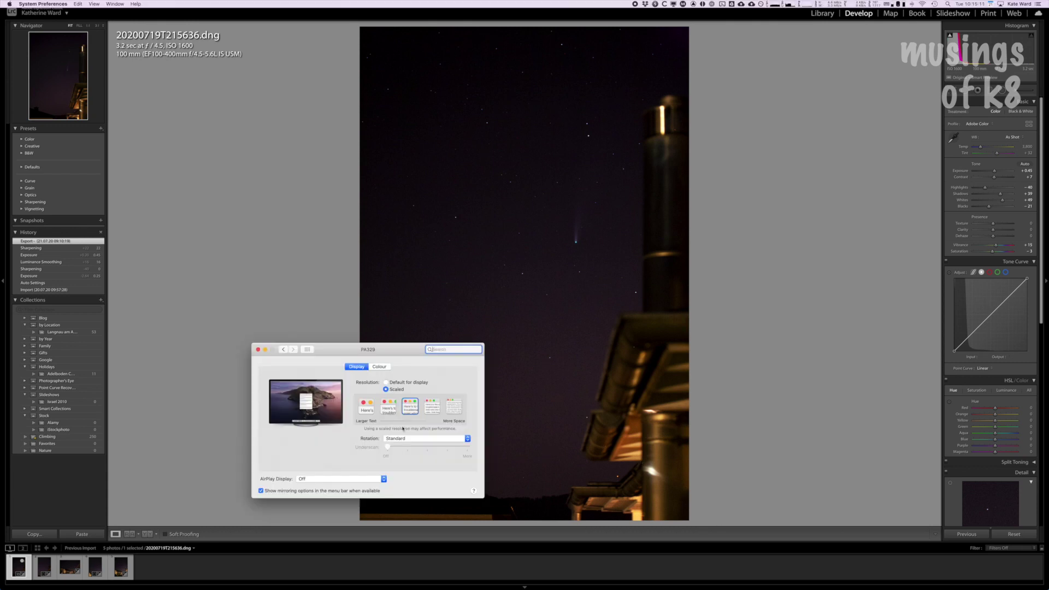
# Select 'Default for display' as the PA329 monitor's resolution.
pyautogui.click(386, 382)
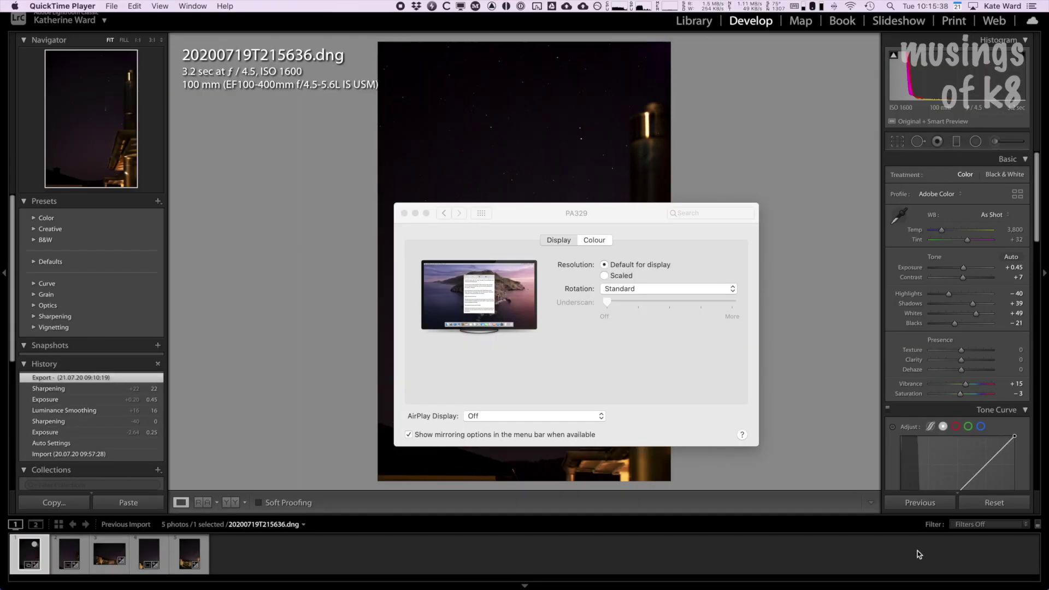
# Close Displays and collapse the Tone Curve, HSL / Color and Detail panels, re-expanding HSL / Color.
pyautogui.click(404, 214)
pyautogui.scroll(-5, 990, 291)
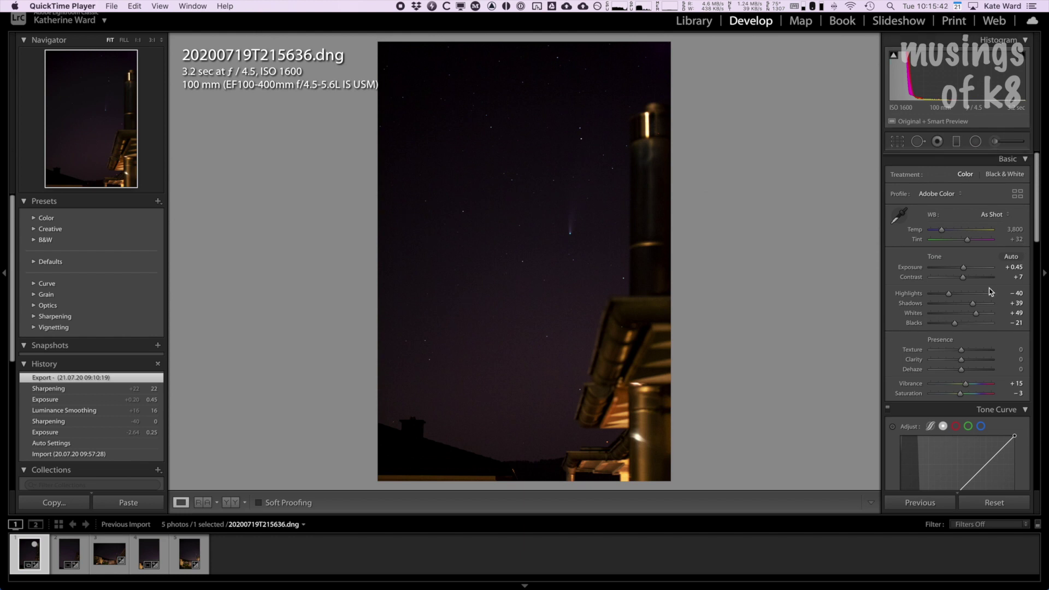
pyautogui.scroll(10, 990, 291)
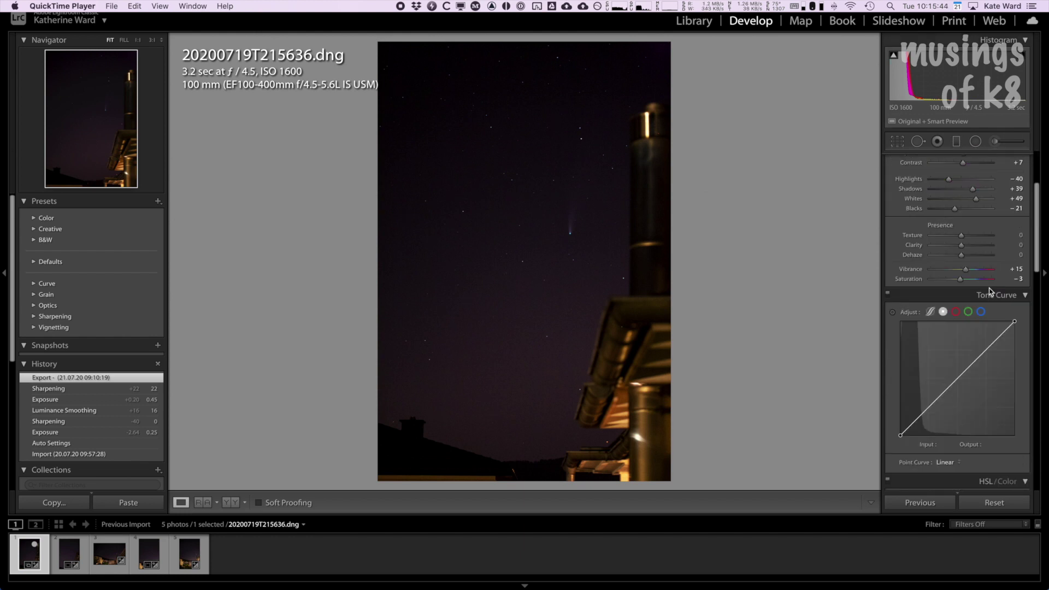
pyautogui.scroll(-5, 989, 292)
pyautogui.scroll(5, 990, 292)
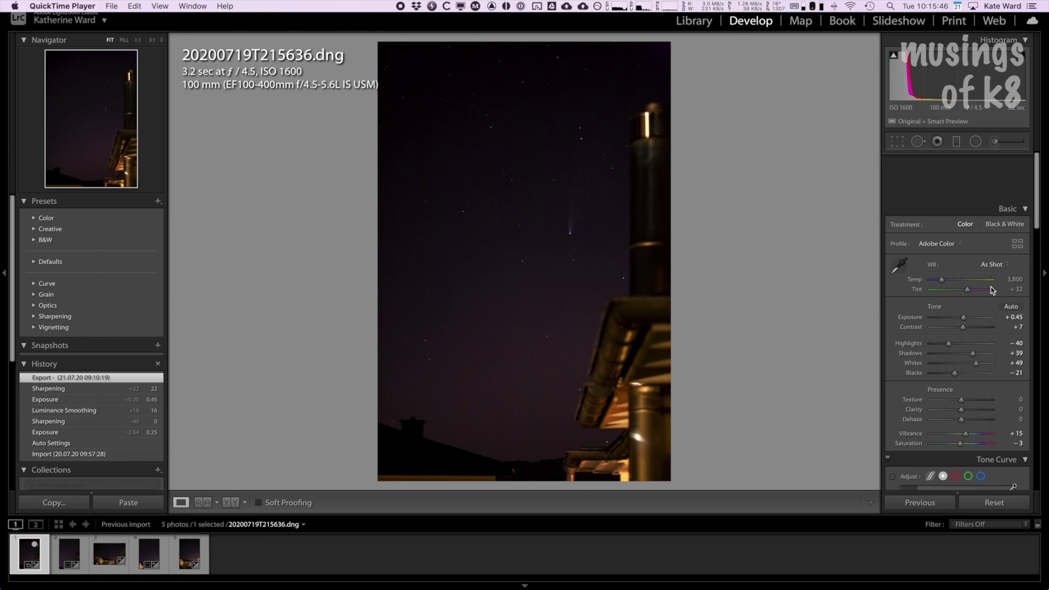
pyautogui.scroll(-1, 1005, 338)
pyautogui.click(1000, 410)
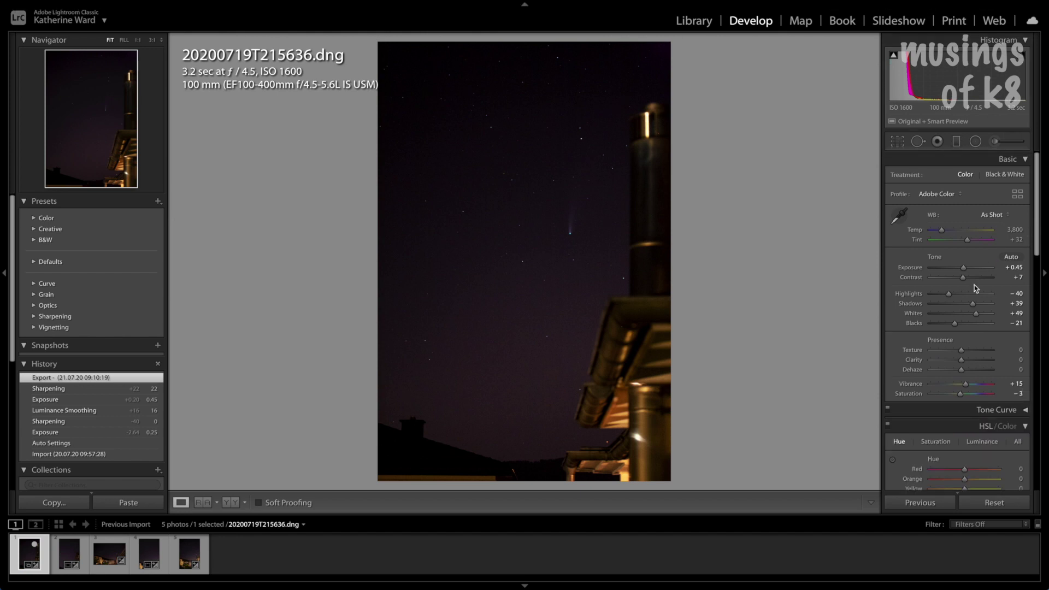
pyautogui.scroll(-3, 976, 288)
pyautogui.scroll(-2, 975, 288)
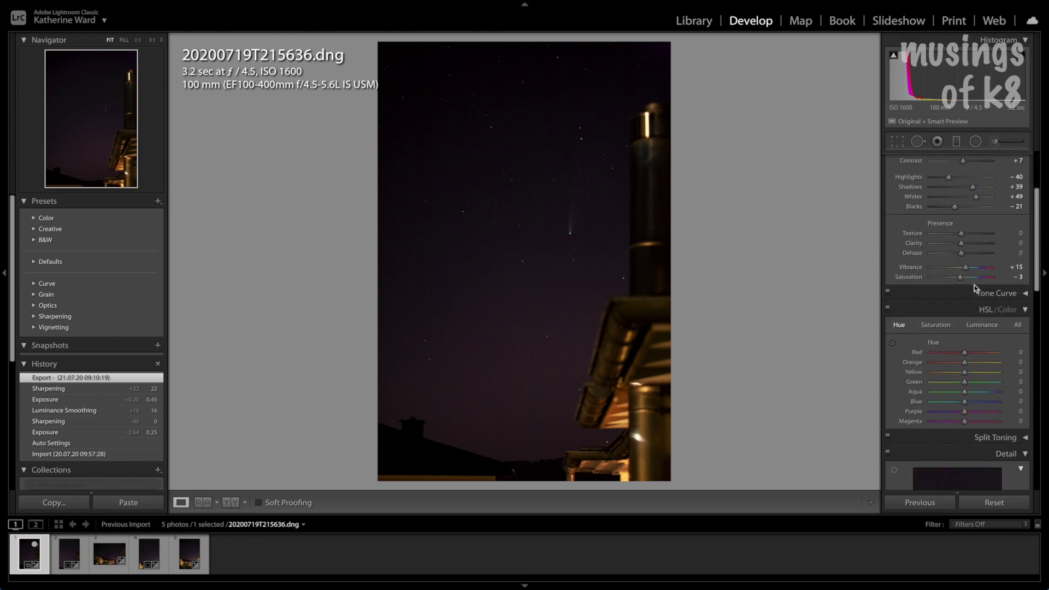
pyautogui.click(1024, 309)
pyautogui.click(1024, 339)
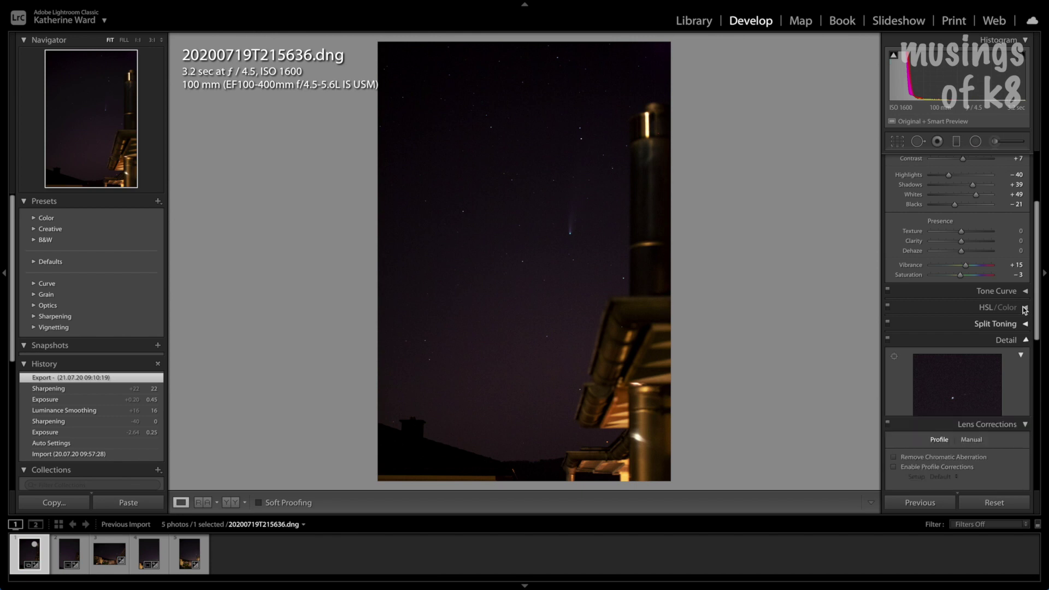
pyautogui.click(1025, 308)
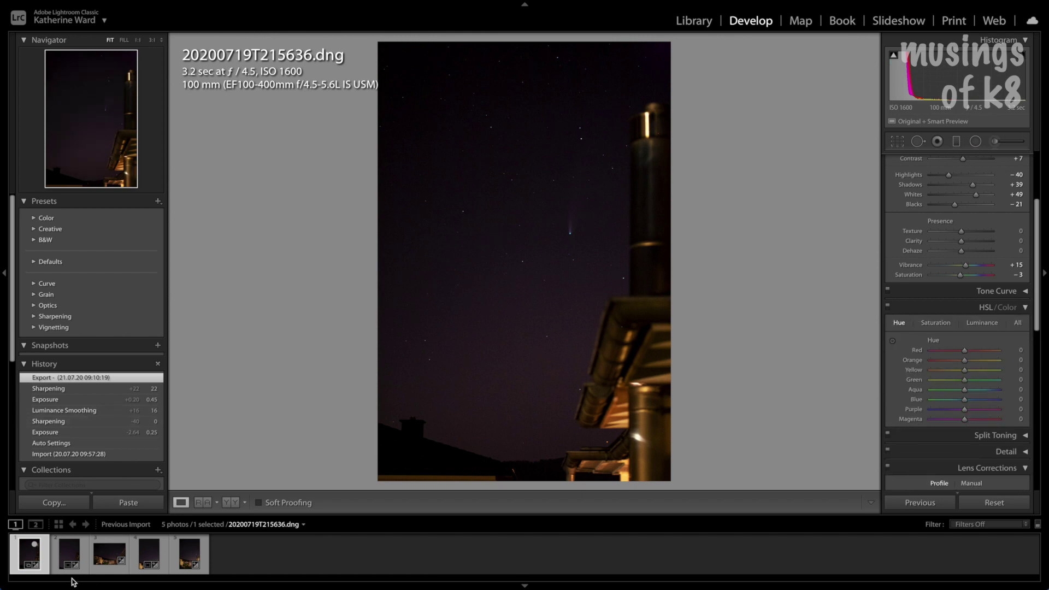
# Go from filmstrip photo 20200719T220311.dng to the next one, 20200719T220820.dng.
pyautogui.click(70, 555)
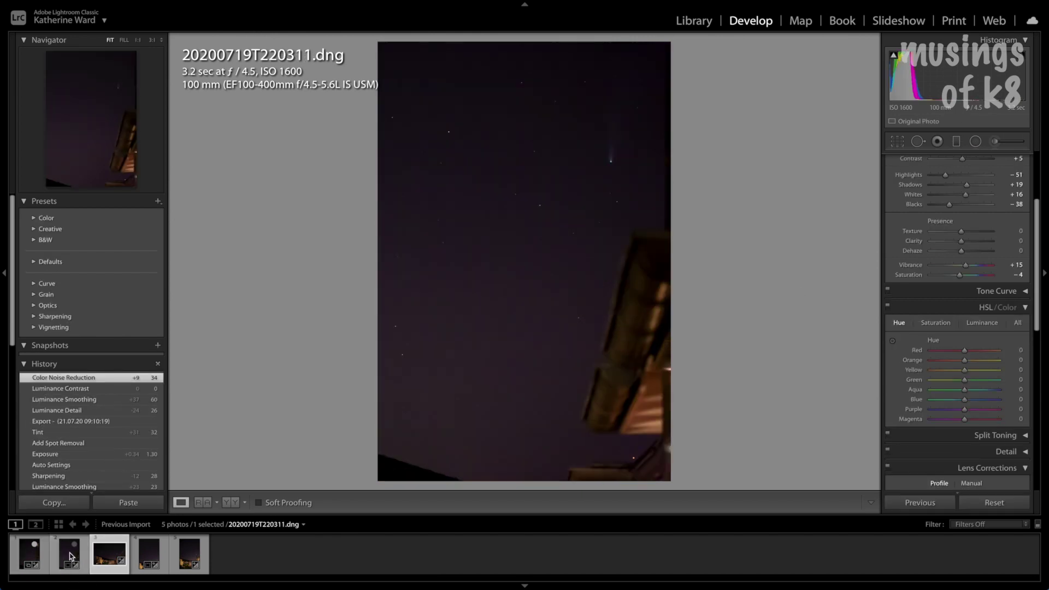
pyautogui.press('Right')
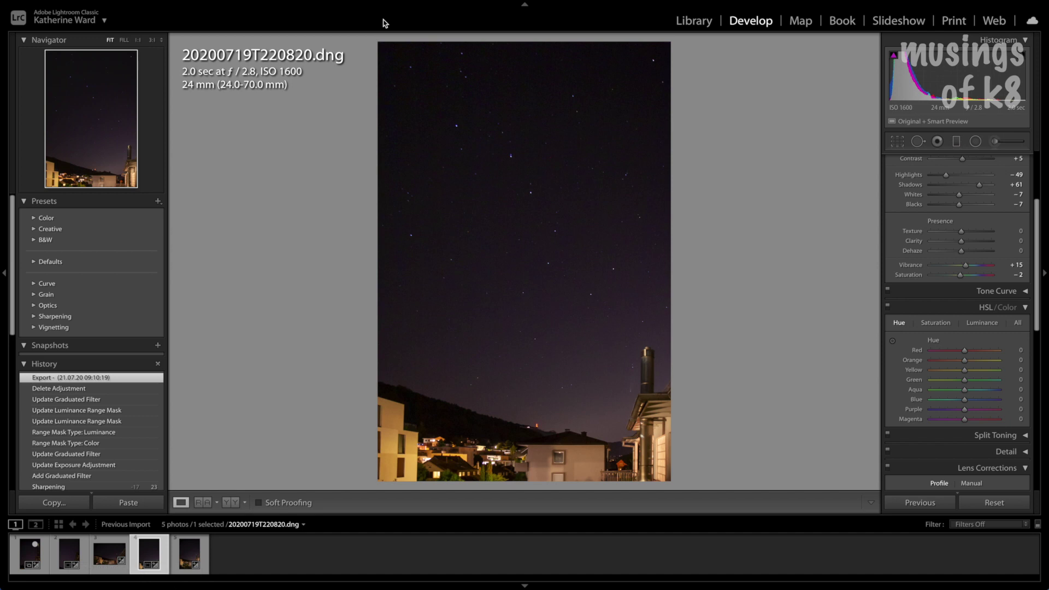
pyautogui.press('super+Tab')
pyautogui.press('super+Tab')
pyautogui.press('super+Tab')
pyautogui.press('super+Tab')
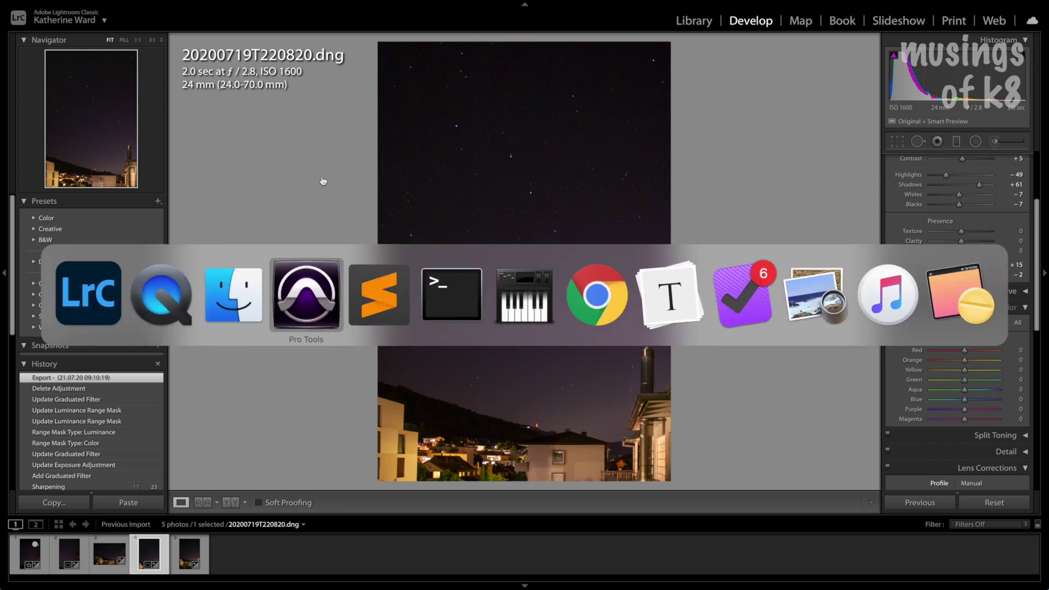
# Reopen Displays and pick the Scaled 'More Space' option, looking like 3840 × 2160.
pyautogui.press('super+shift+Tab')
pyautogui.press('super+shift+Tab')
pyautogui.press('super+shift+Tab')
pyautogui.hotkey('alt', 'space')
pyautogui.write('d')
pyautogui.press('Escape')
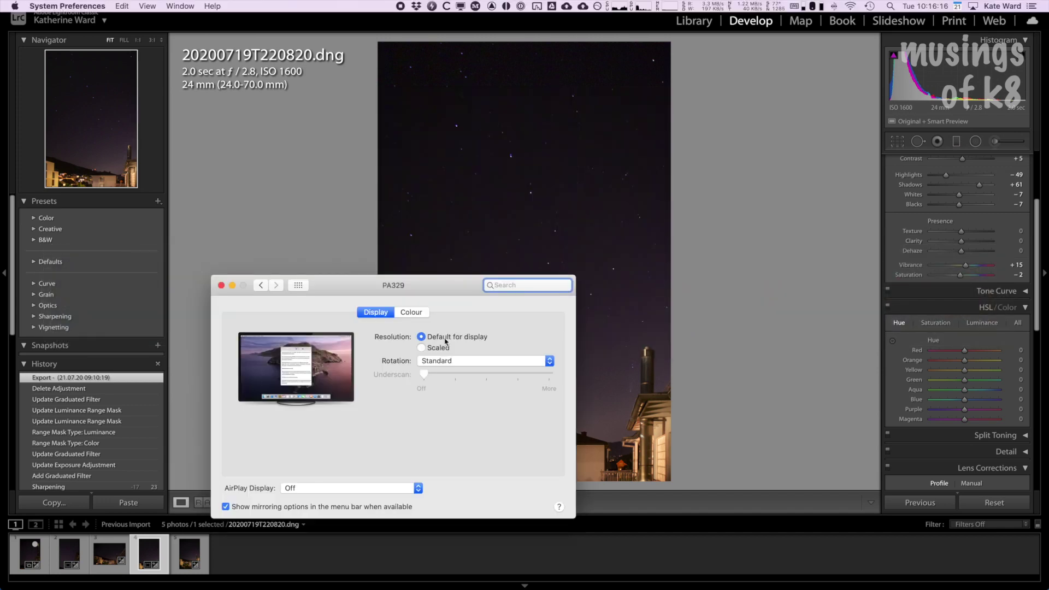
pyautogui.click(433, 349)
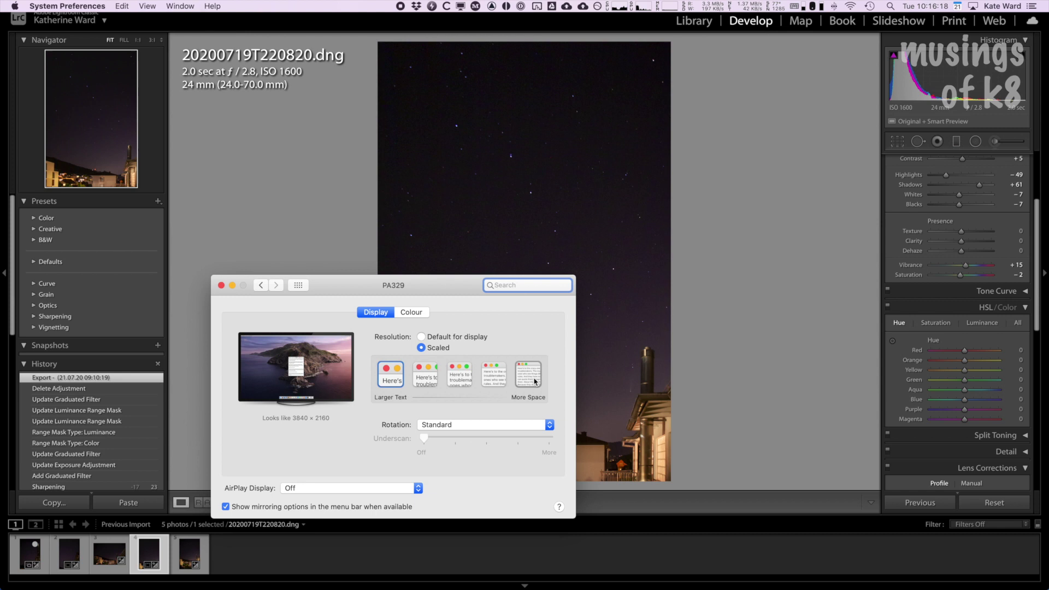
pyautogui.click(528, 375)
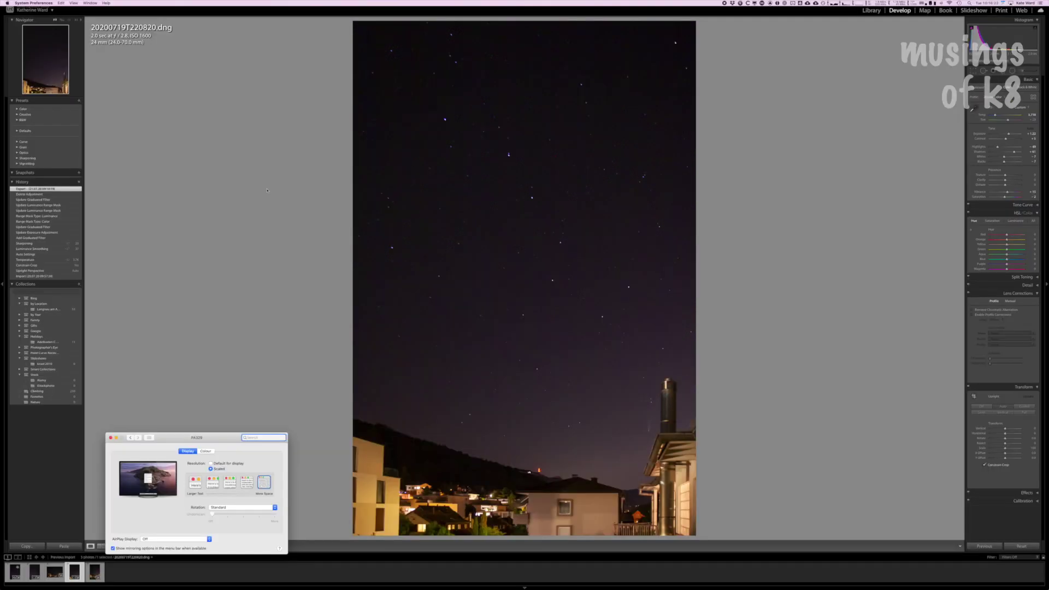
# Return to Lightroom and step through the photos, ending on 20200719T220641.dng.
pyautogui.click(290, 360)
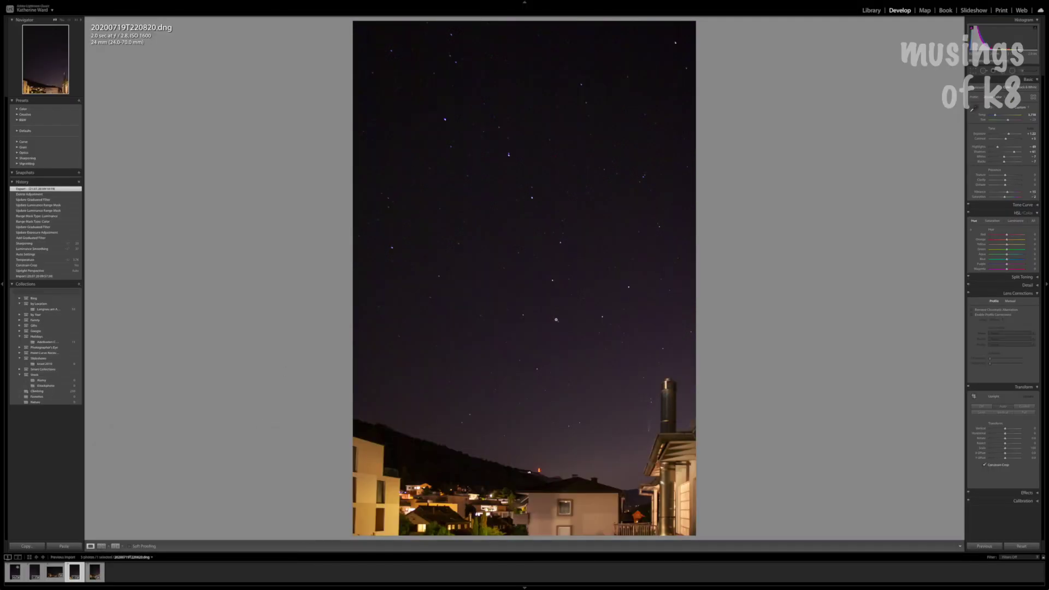
pyautogui.press('Left')
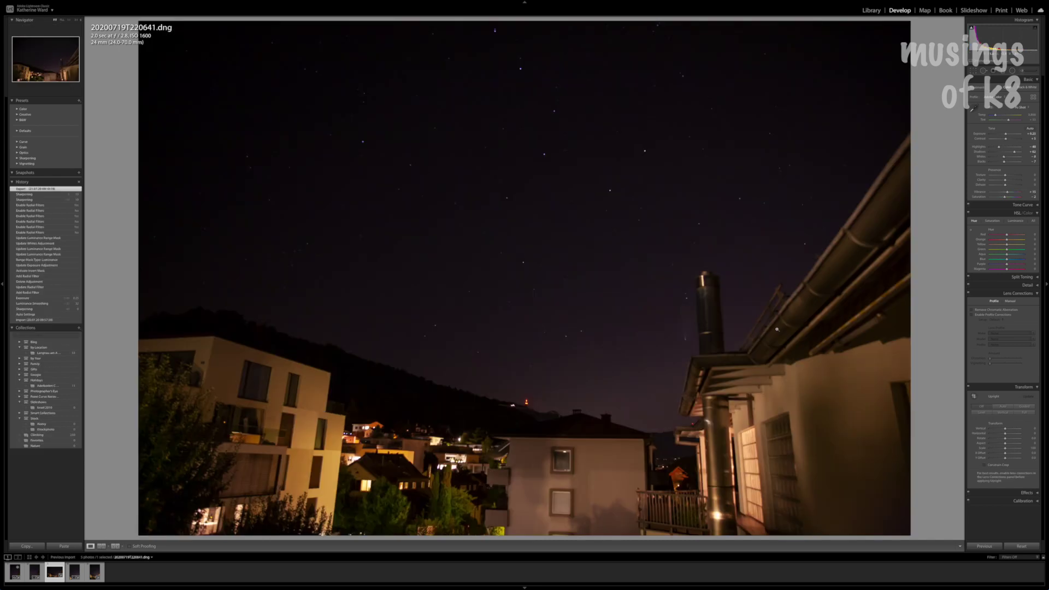
pyautogui.press('Left')
pyautogui.press('Left')
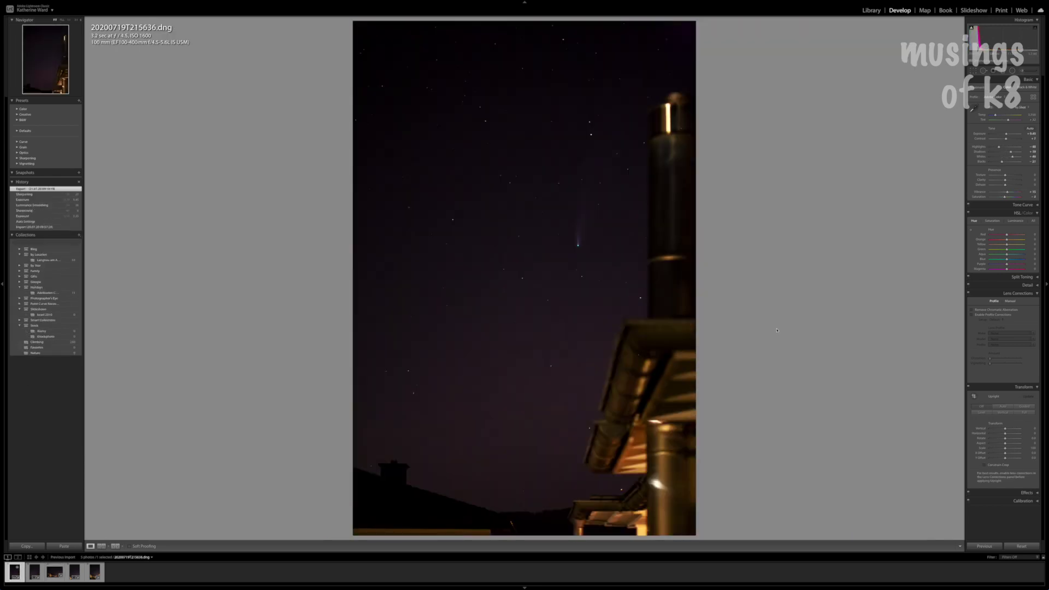
pyautogui.press('Right')
pyautogui.press('Right')
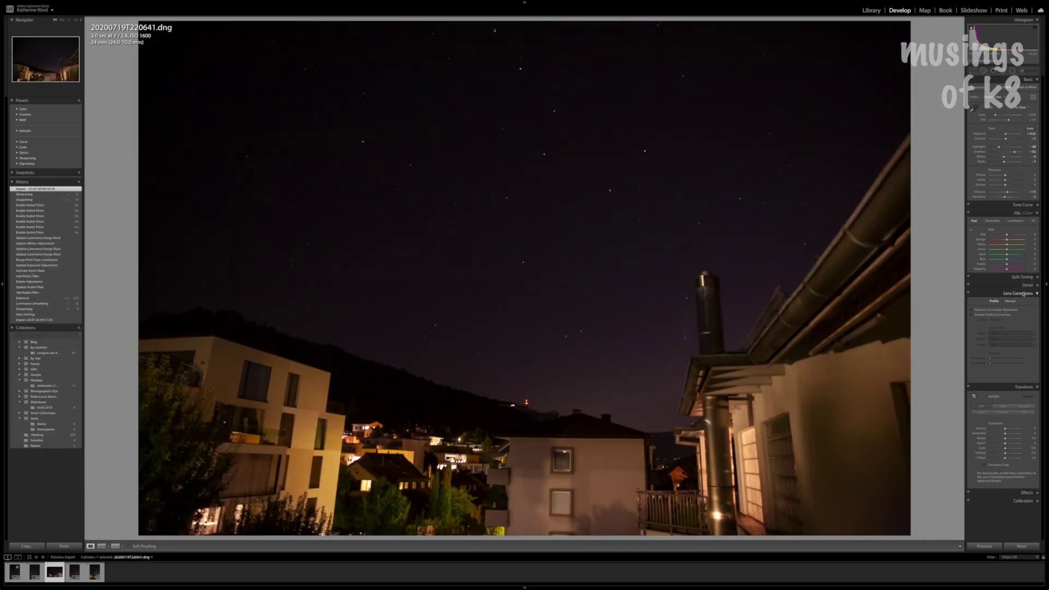
# Expand then collapse Detail and Split Toning, and collapse Lens Corrections in the right panel.
pyautogui.click(1036, 286)
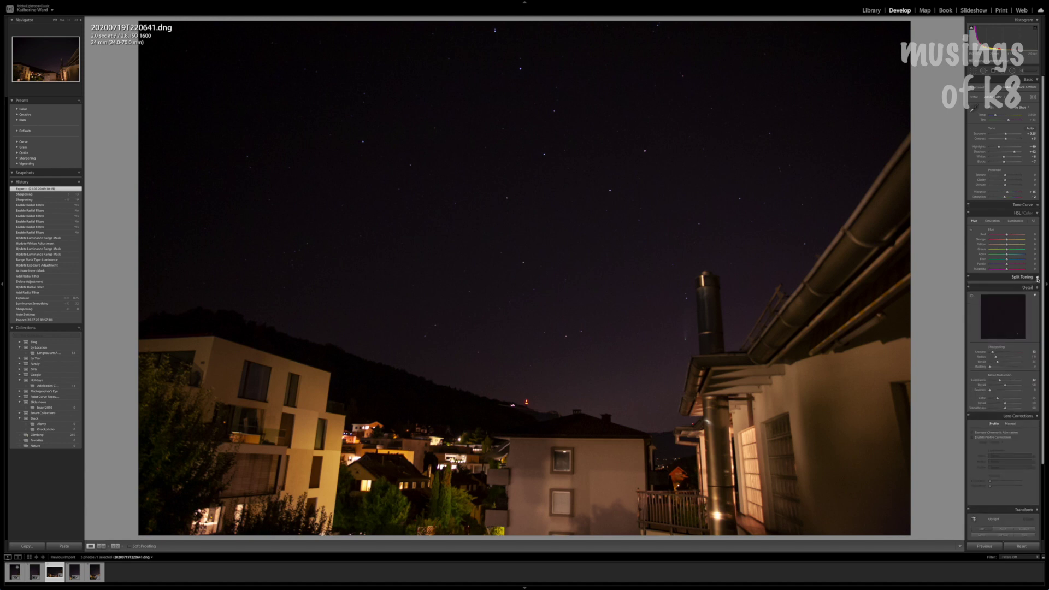
pyautogui.click(1036, 277)
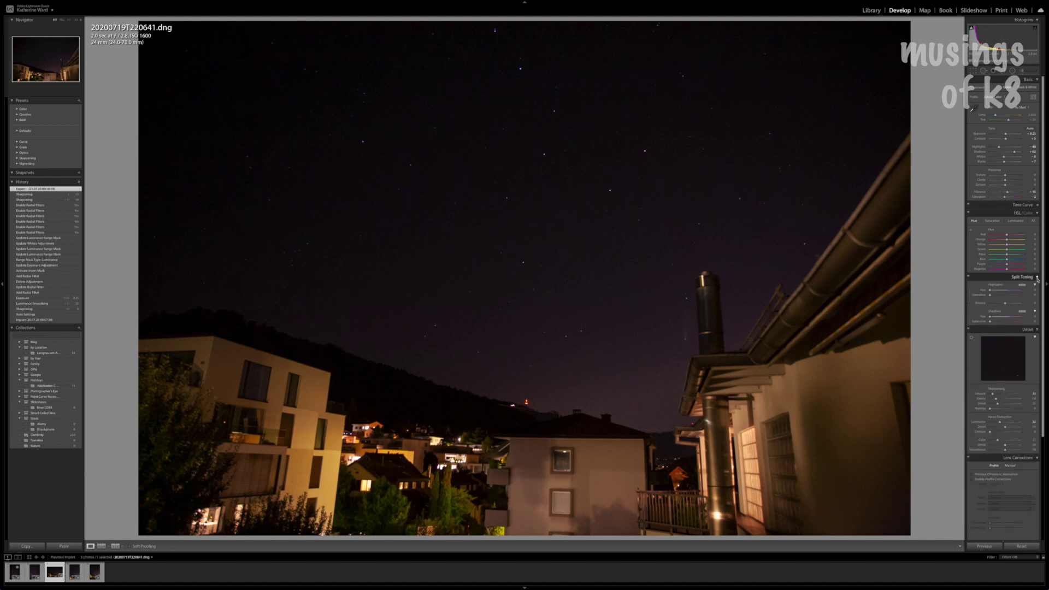
pyautogui.click(1038, 278)
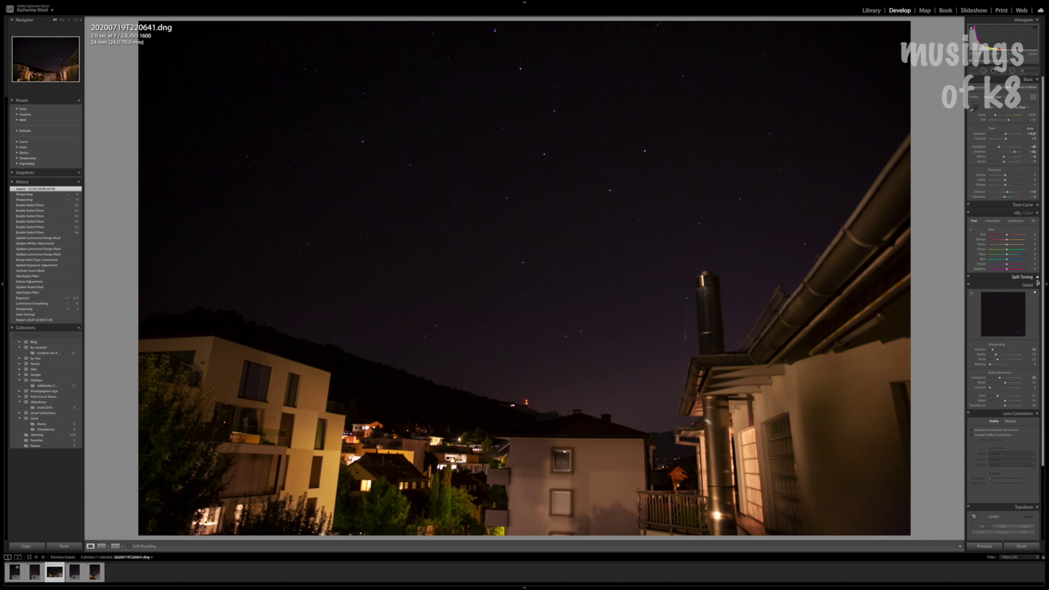
pyautogui.click(1037, 285)
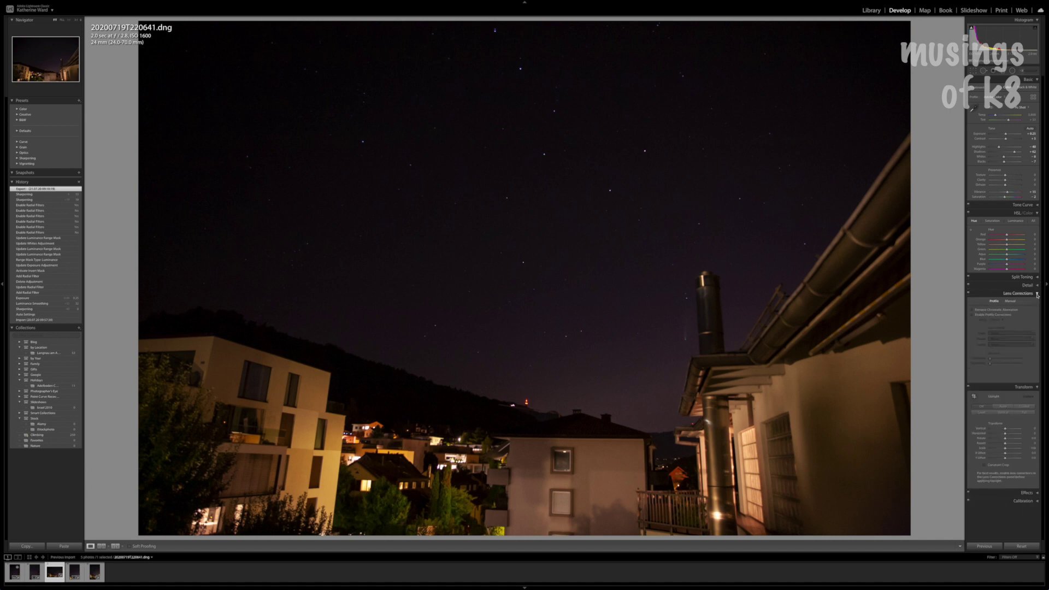
pyautogui.click(1037, 294)
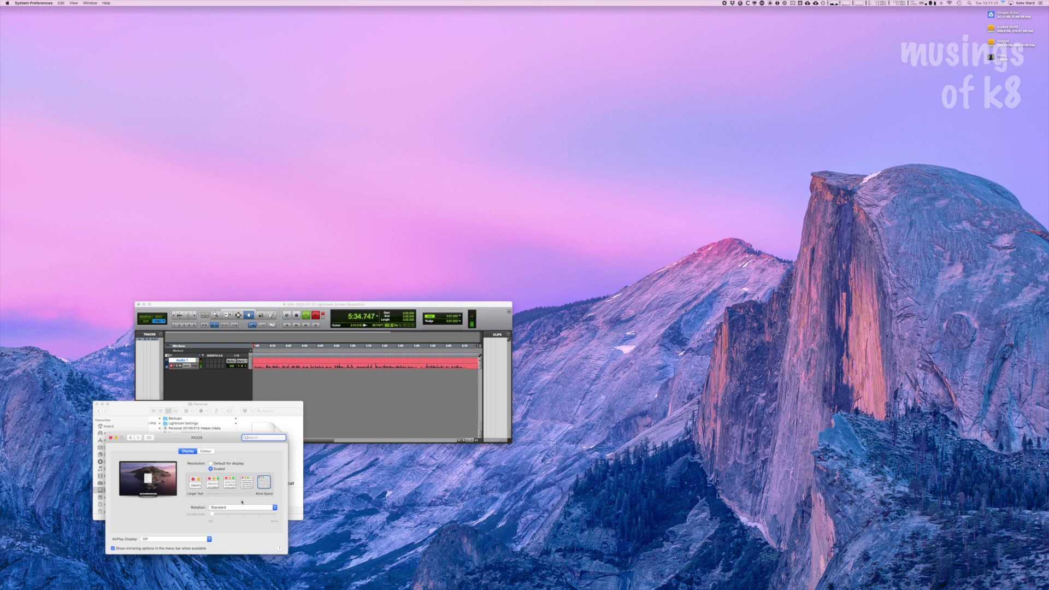
# Try the 2560 × 1440, 3008 × 1692 and More Space scaled sizes, then screenshot the full screen.
pyautogui.click(212, 483)
pyautogui.click(230, 484)
pyautogui.click(242, 484)
pyautogui.press('super+shift+3')
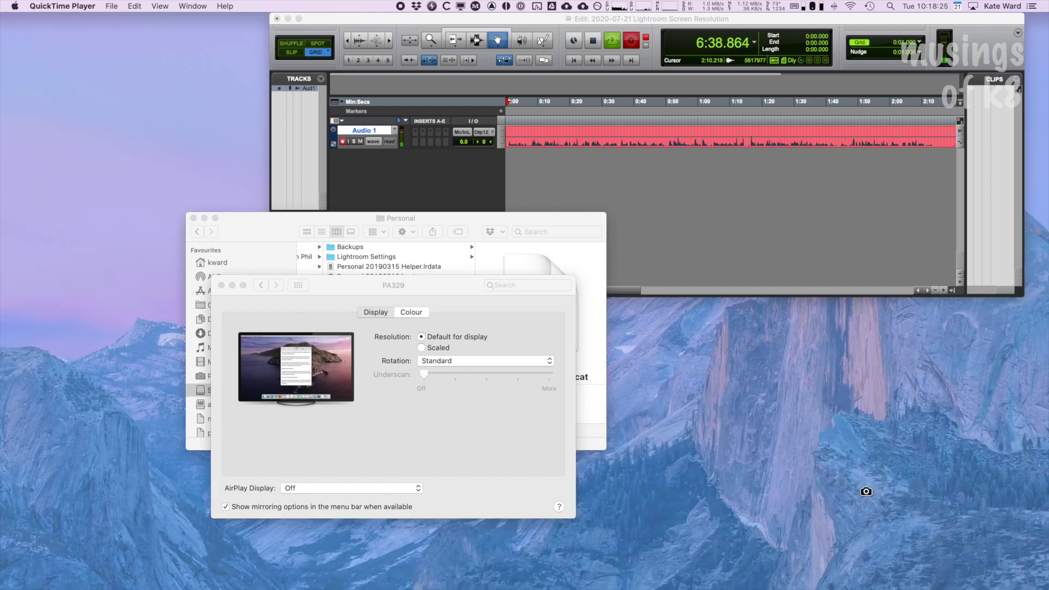
# Screenshot at default resolution, switch to scaled 3008 × 1692, and screenshot again.
pyautogui.press('super+shift+3')
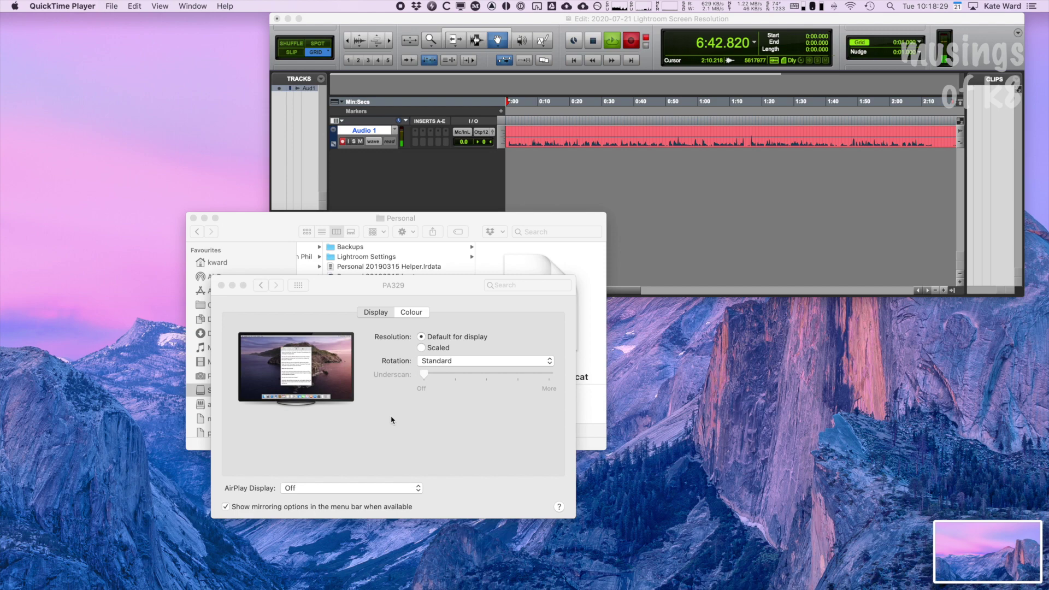
pyautogui.click(427, 356)
pyautogui.click(422, 347)
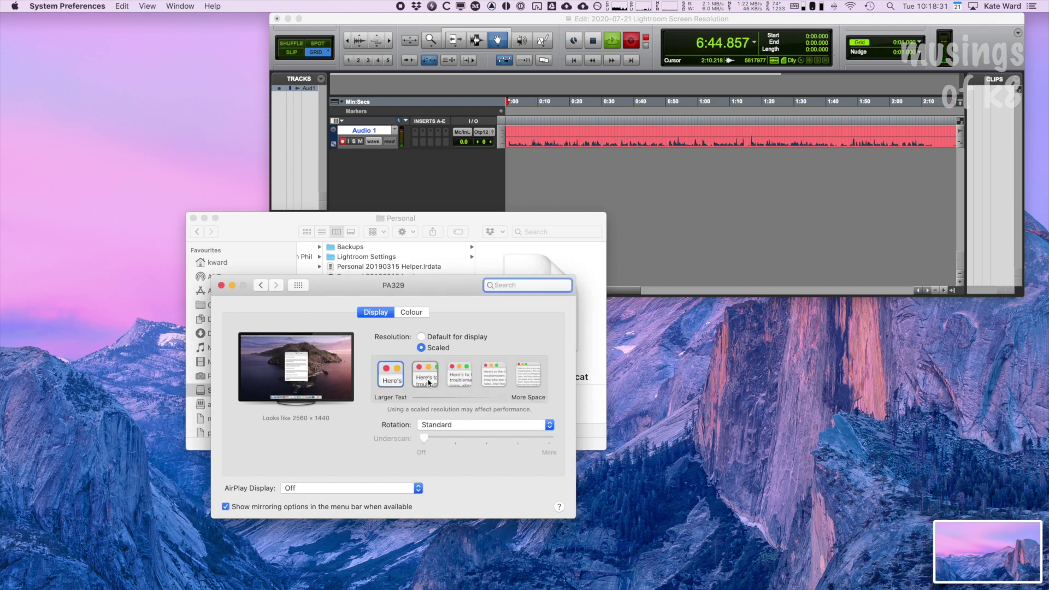
pyautogui.click(453, 379)
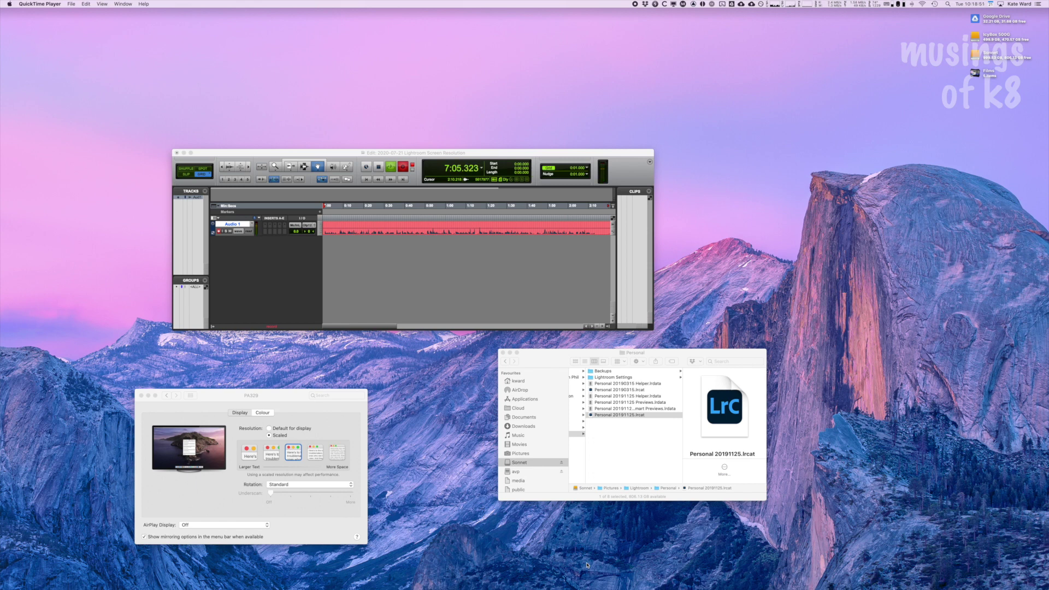
pyautogui.press('super+shift+3')
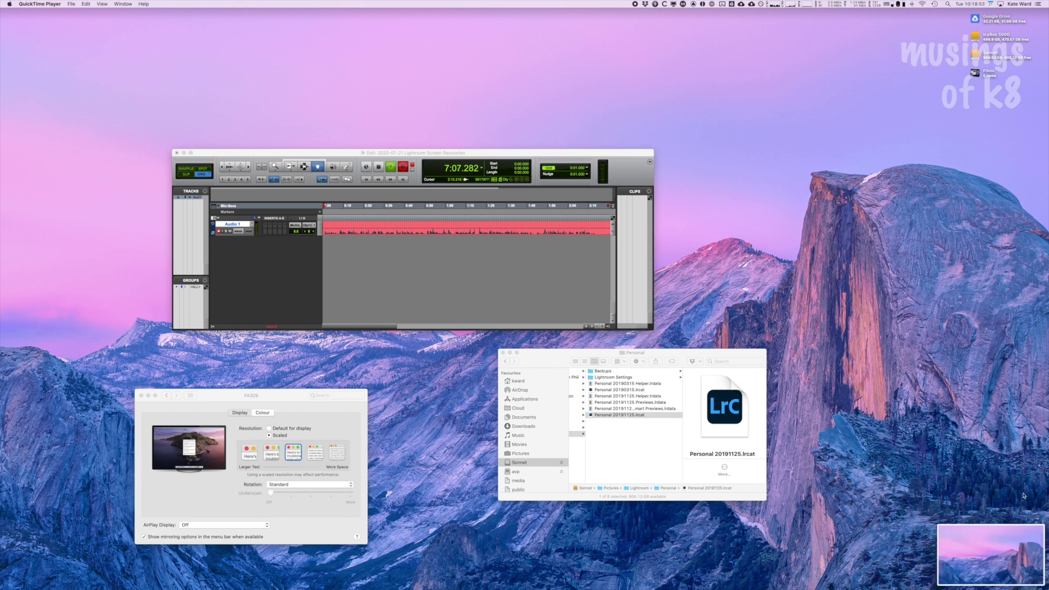
# Browse from Documents to Pictures > Screenshots and select the 10.17.36 screenshot, sized 3840×2160.
pyautogui.click(524, 419)
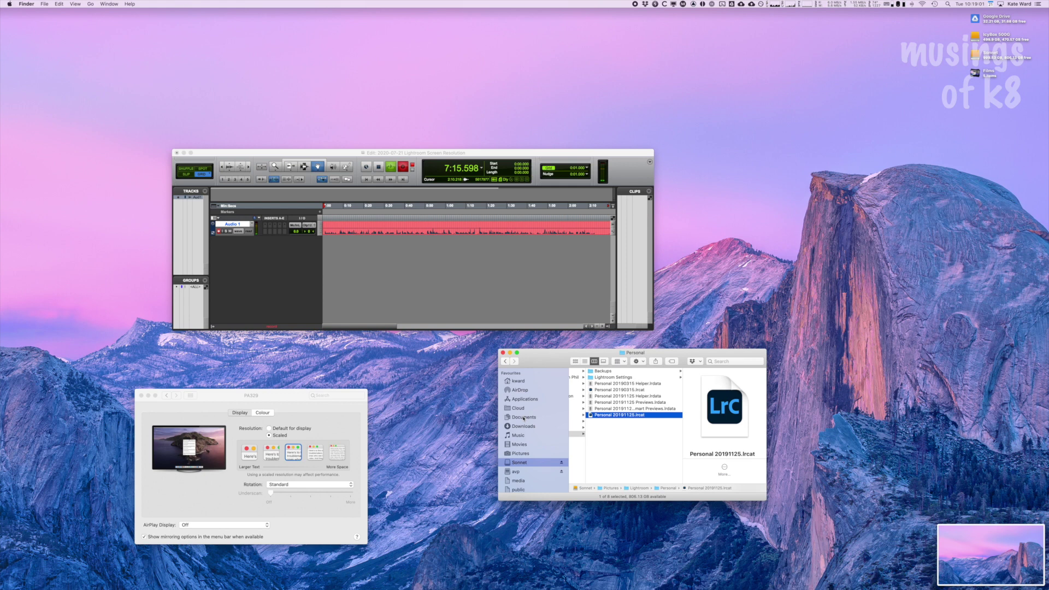
pyautogui.click(525, 419)
pyautogui.scroll(-5, 592, 451)
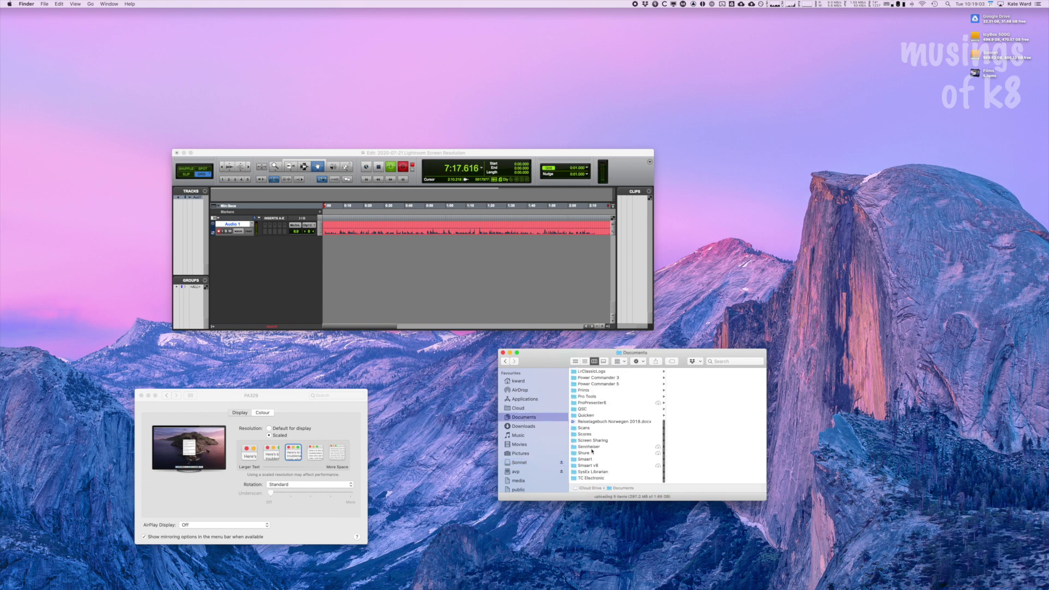
pyautogui.click(580, 443)
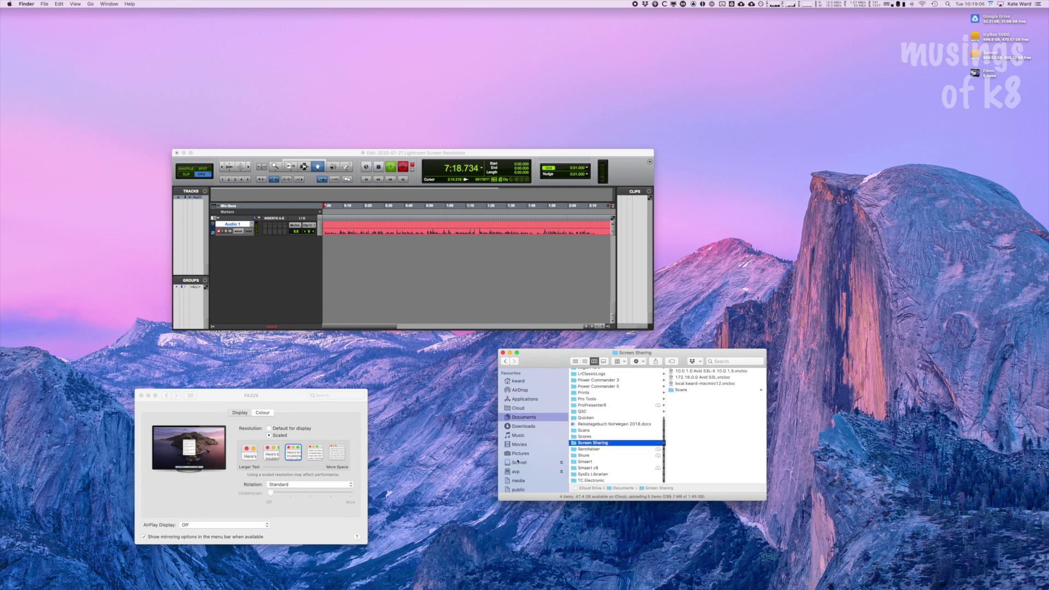
pyautogui.click(520, 454)
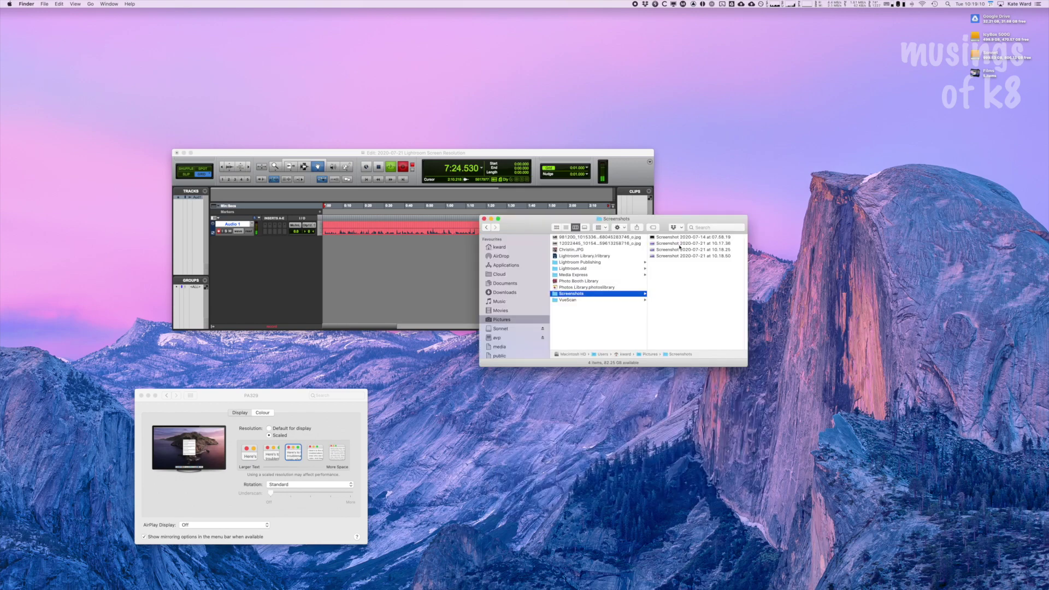
pyautogui.click(679, 244)
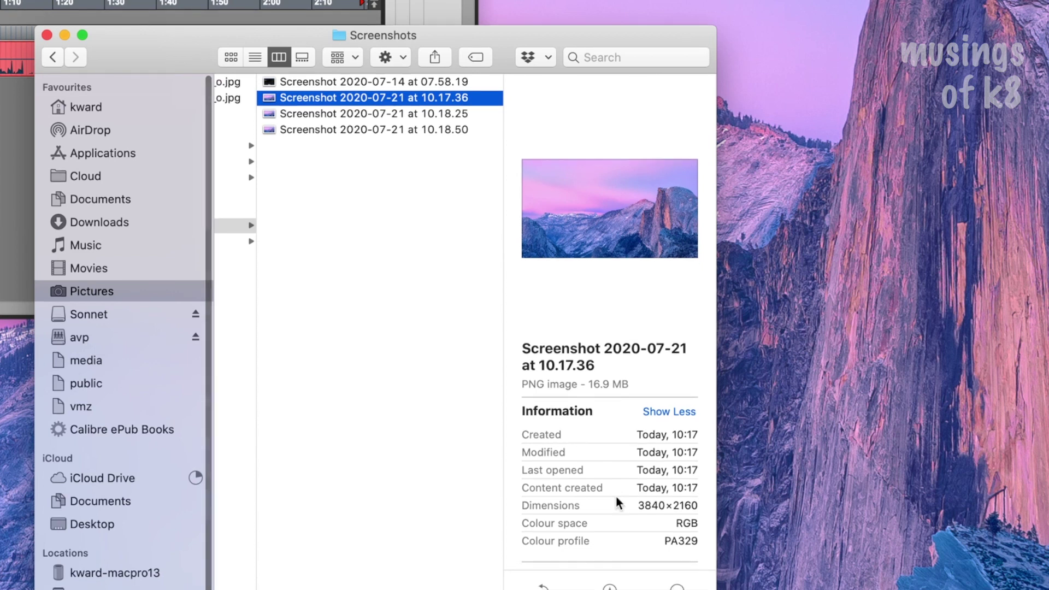
# Compare the 10.17.36 and 10.18.25 screenshot details, ending on 10.18.25's 3840×2160, 144×144 PNG.
pyautogui.click(359, 114)
pyautogui.scroll(-4, 658, 462)
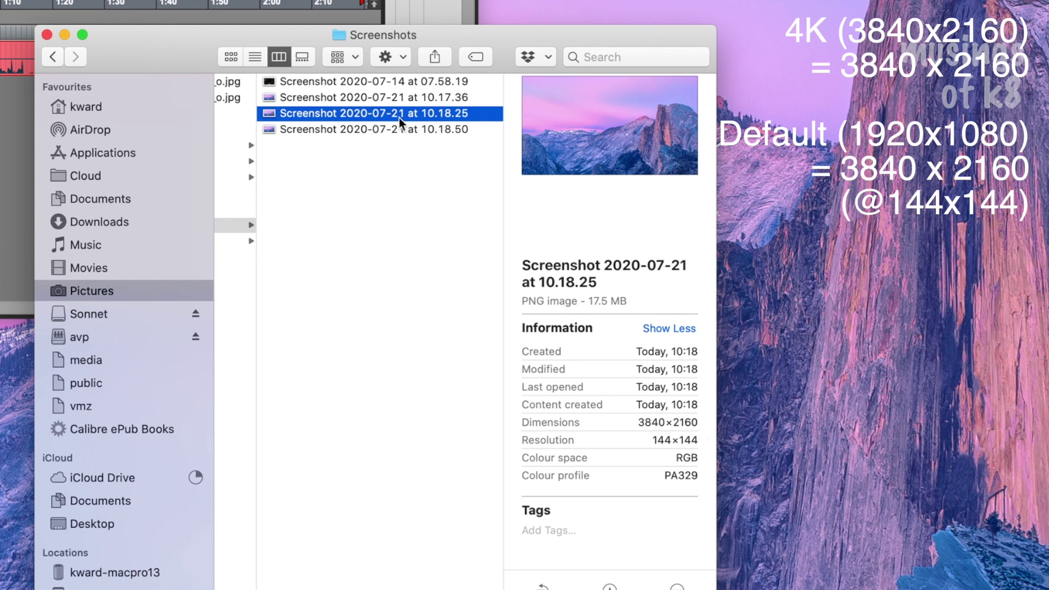
pyautogui.click(385, 97)
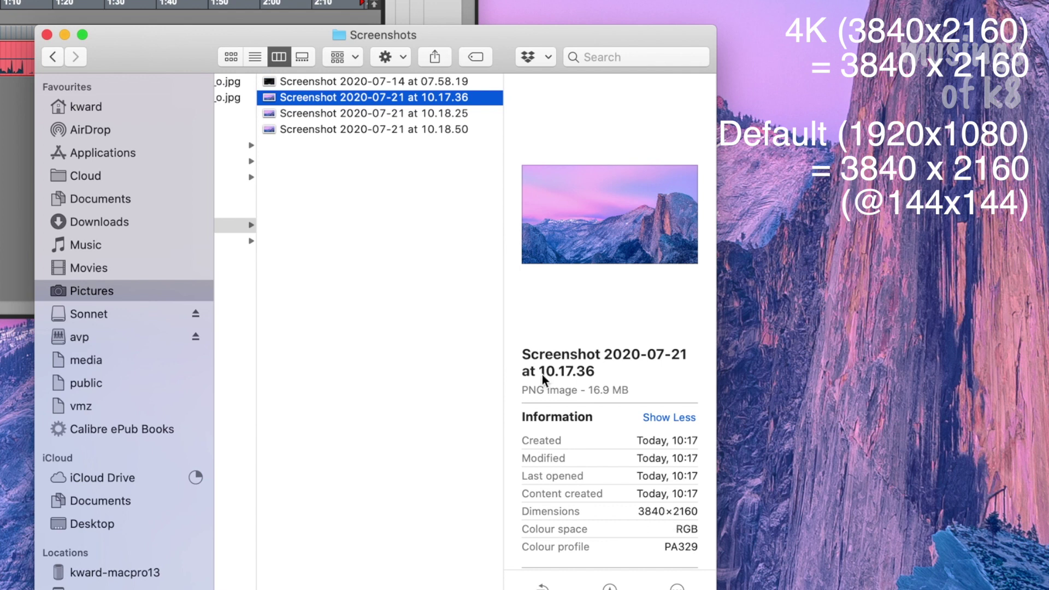
pyautogui.click(326, 115)
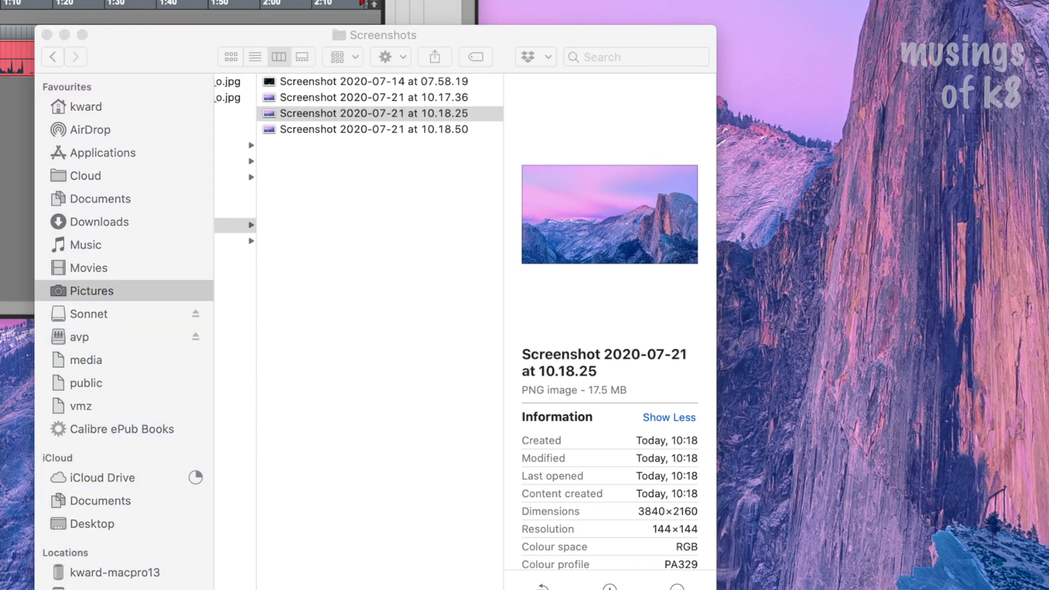
pyautogui.click(369, 158)
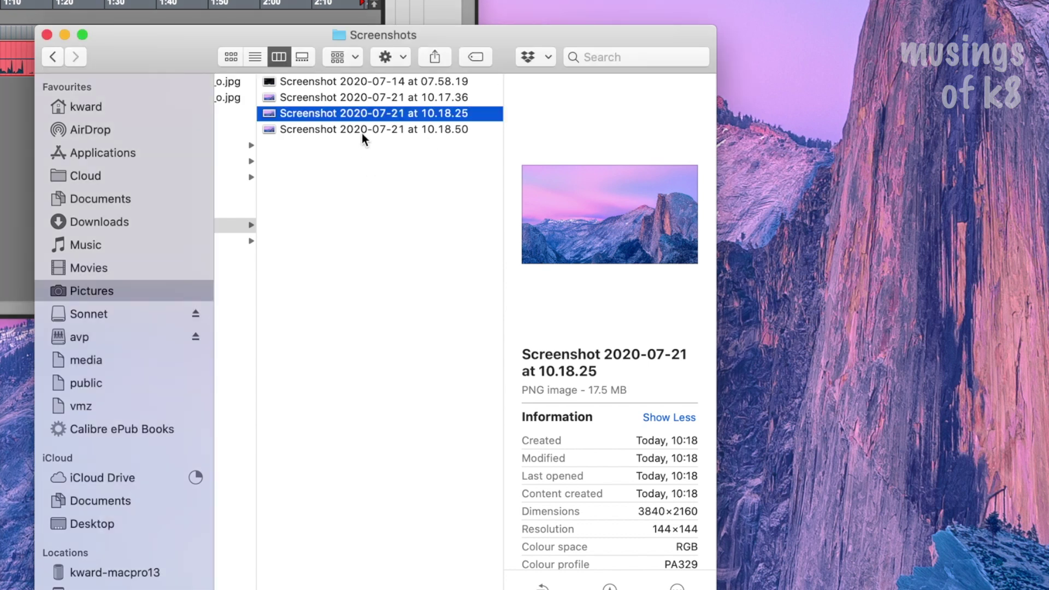
# Check the 10.18.50 screenshot's info (42.8 MB, 6016×3384 at 144×144), then switch windows.
pyautogui.click(362, 131)
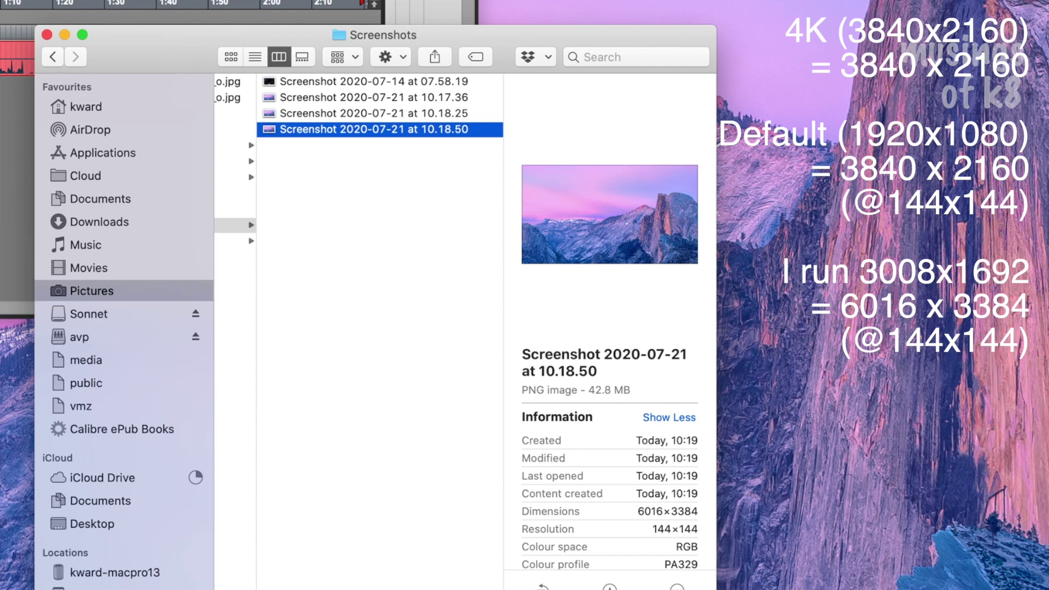
pyautogui.press('super+Tab')
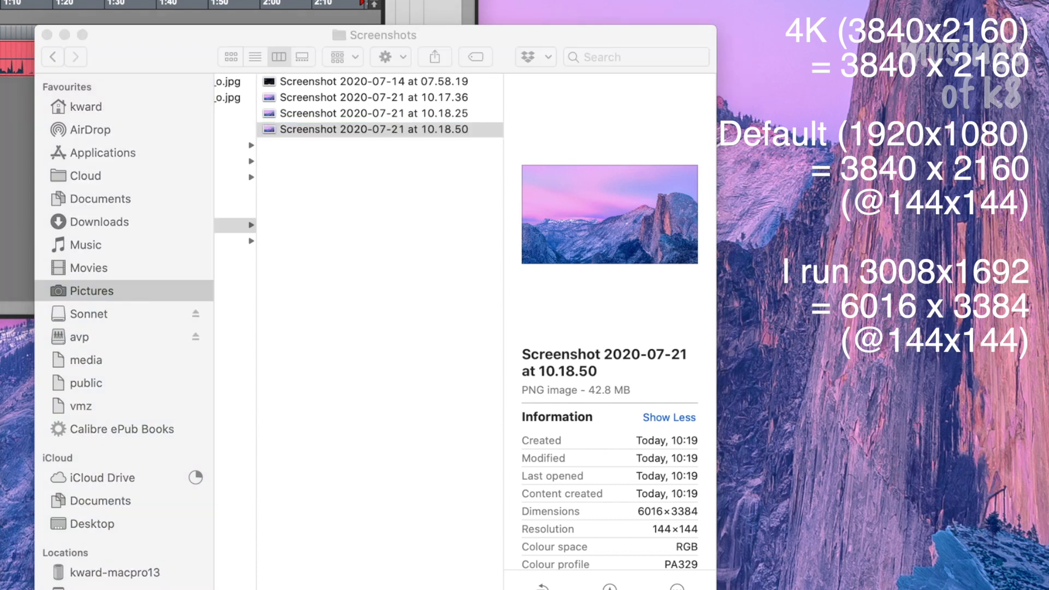